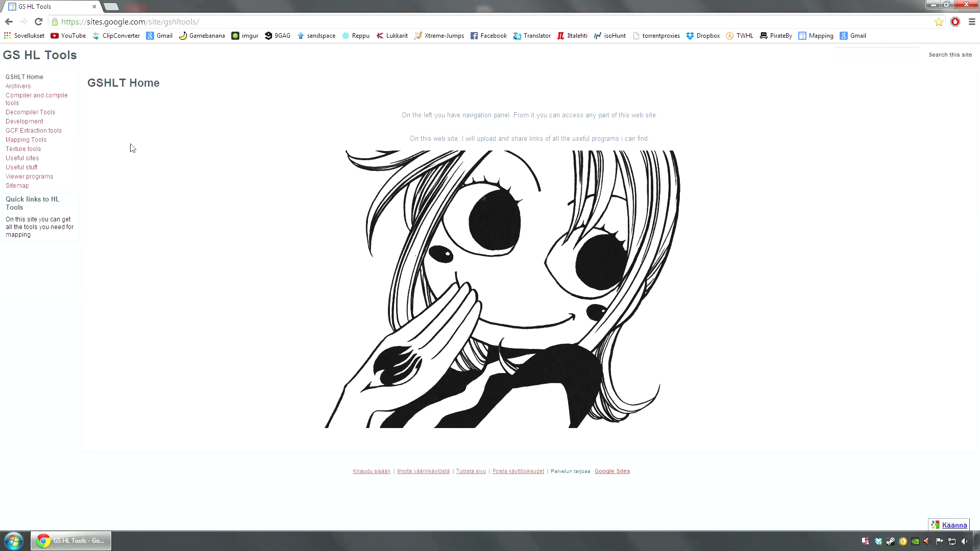
# - Download RESGen2b3.7z from the Compiler and compile tools page and open the archive
pyautogui.click(18, 100)
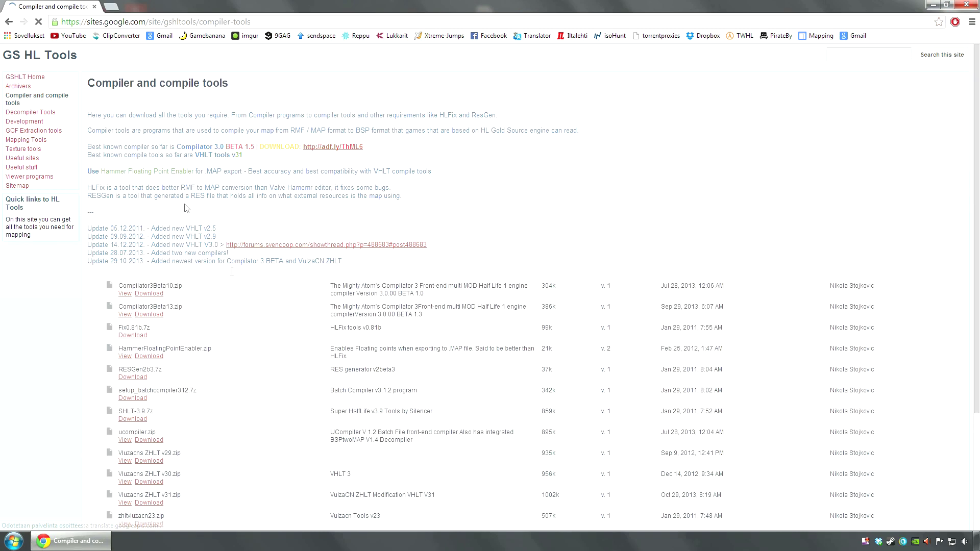
pyautogui.scroll(-3, 154, 214)
pyautogui.moveTo(329, 216); pyautogui.dragTo(400, 216)
pyautogui.click(289, 221)
pyautogui.click(132, 224)
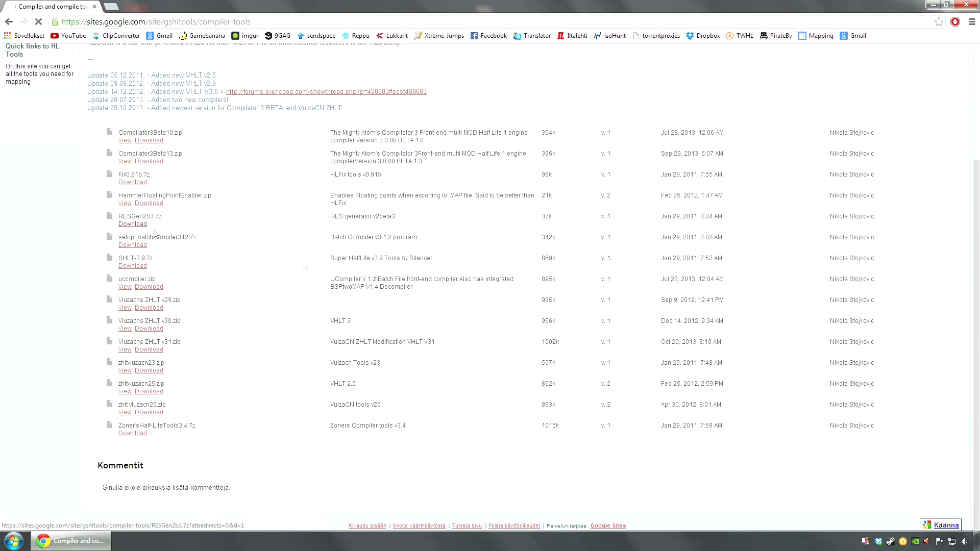
pyautogui.click(64, 516)
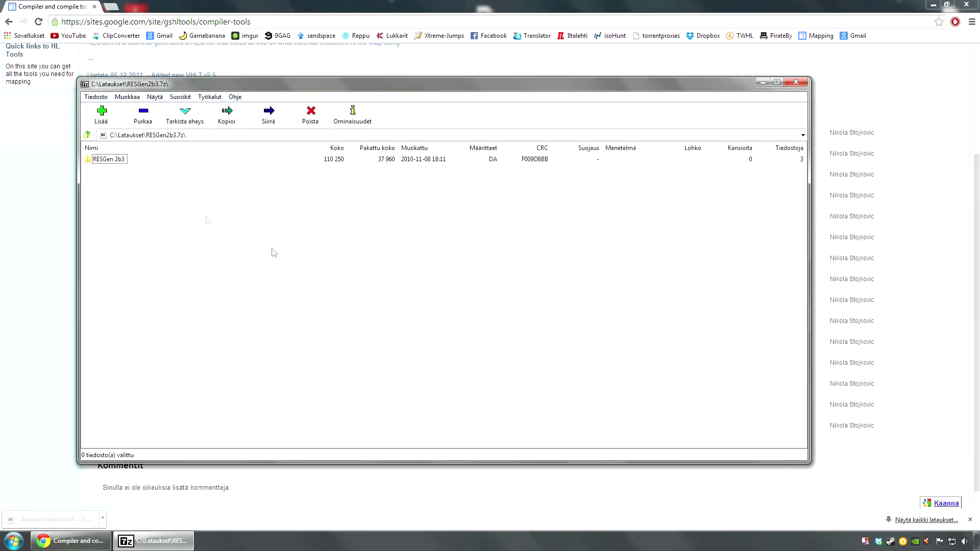
# - Extract all three files of the RESGen 2b3 folder to D:\Ohjelmat\Hammer2\, overwriting existing copies, and close the archive
pyautogui.doubleClick(117, 162)
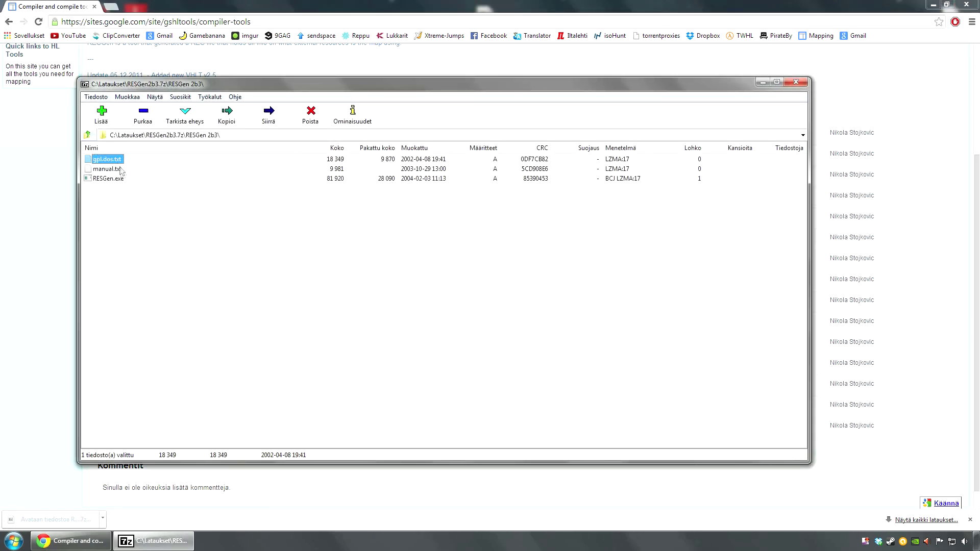
pyautogui.keyDown('shift'); pyautogui.click(110, 180); pyautogui.keyUp('shift')
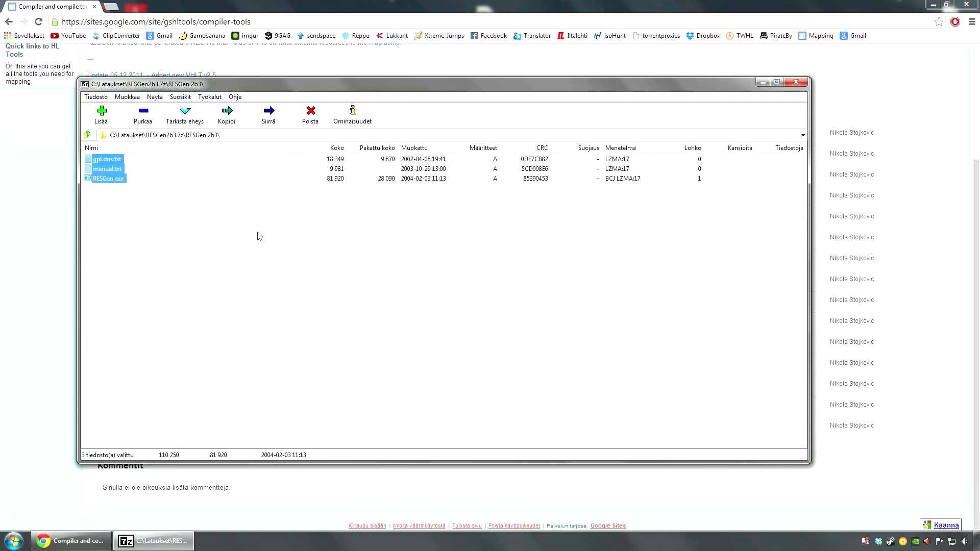
pyautogui.moveTo(146, 194); pyautogui.dragTo(102, 157)
pyautogui.click(143, 115)
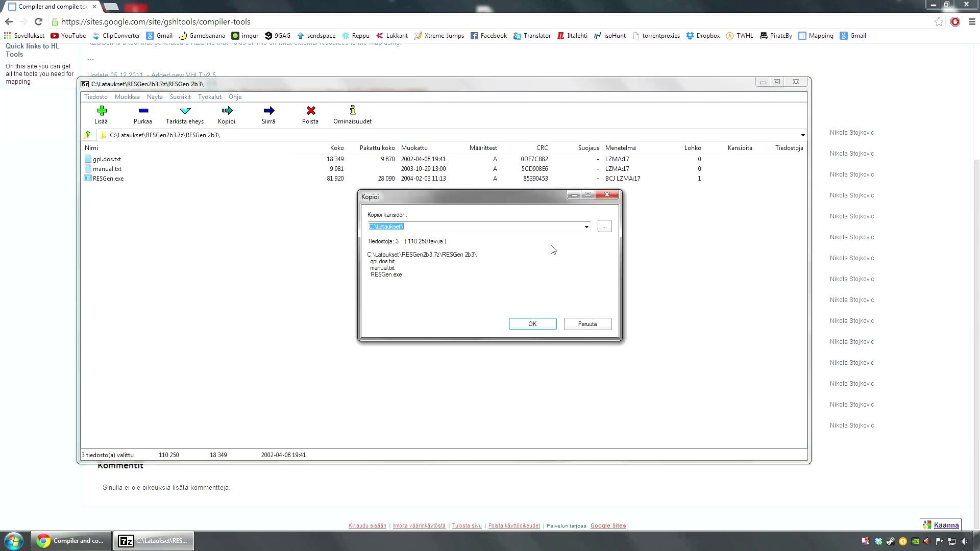
pyautogui.click(586, 227)
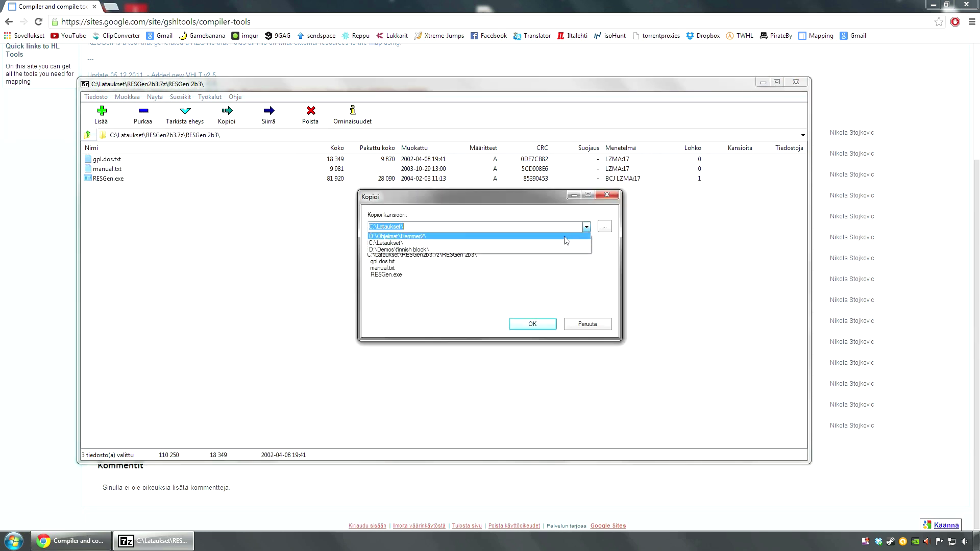
pyautogui.click(507, 236)
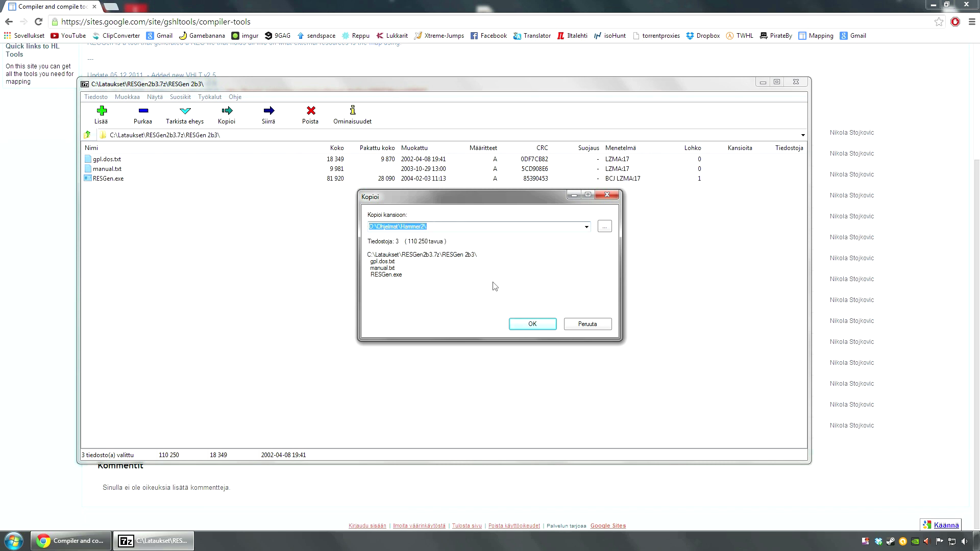
pyautogui.click(534, 325)
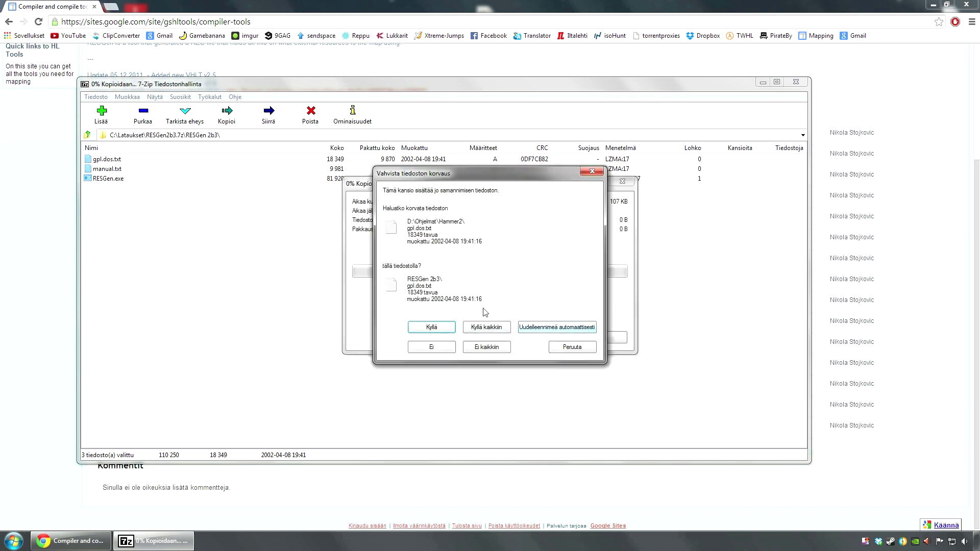
pyautogui.click(442, 330)
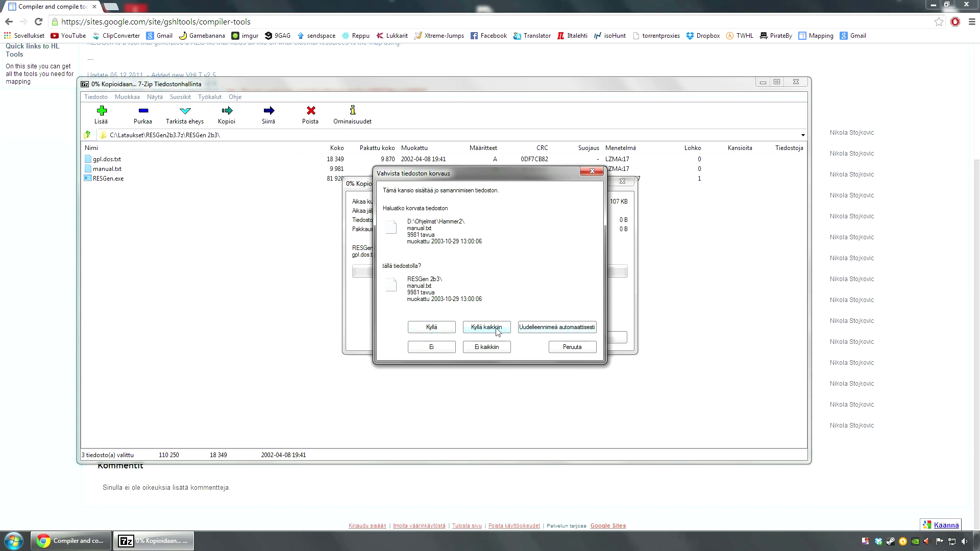
pyautogui.click(497, 327)
pyautogui.click(795, 82)
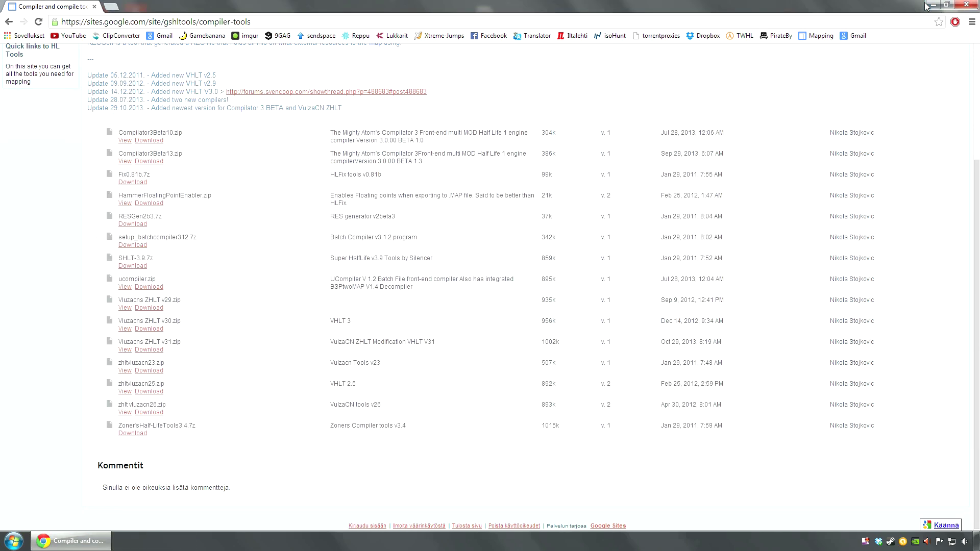
# - Switch to Batch Compiler via the Batch2 desktop shortcut and open the stage path settings in its options
pyautogui.click(931, 5)
pyautogui.doubleClick(151, 434)
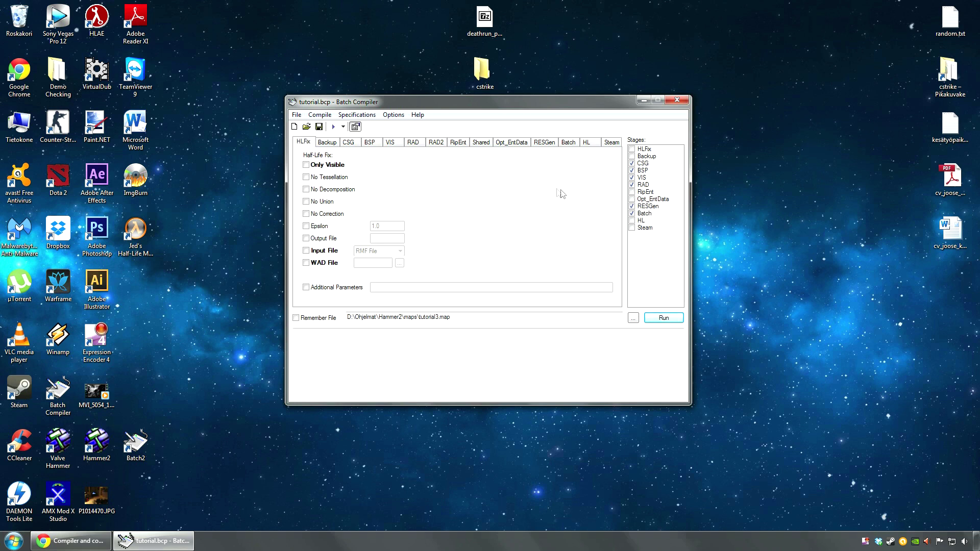
pyautogui.click(397, 115)
pyautogui.click(400, 128)
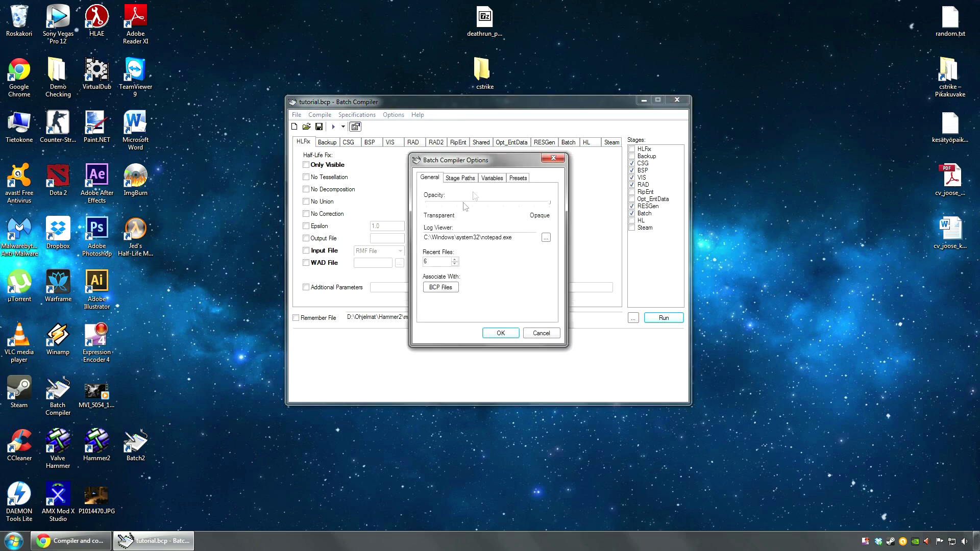
pyautogui.click(474, 178)
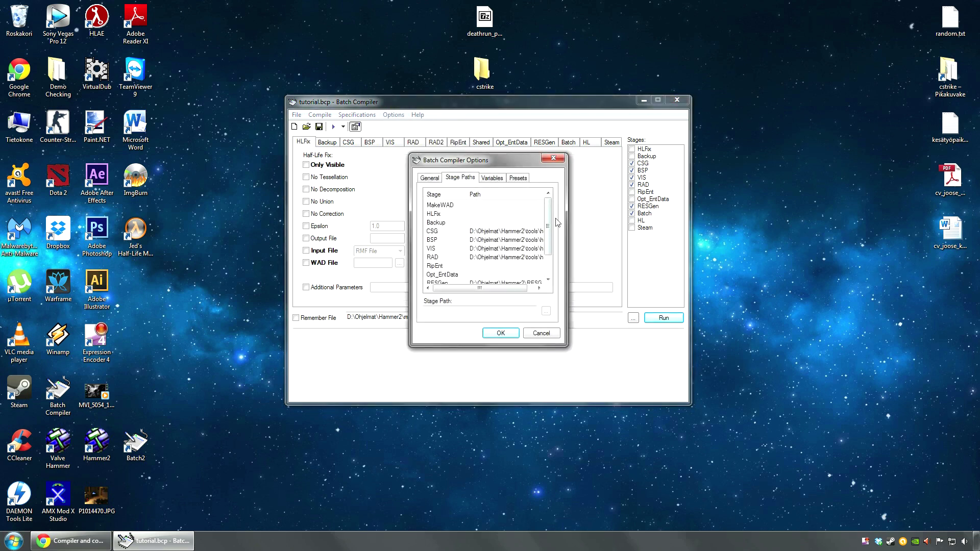
# - Set the RESGen stage path to D:\Ohjelmat\Hammer2\RESGen.exe, accept the options and exit the compiler
pyautogui.scroll(-1, 547, 224)
pyautogui.click(445, 258)
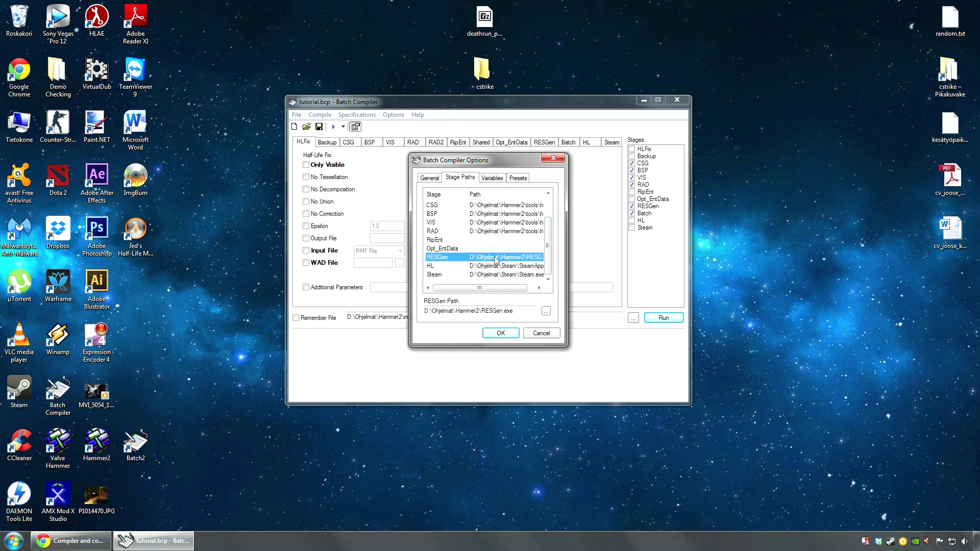
pyautogui.click(546, 310)
pyautogui.click(599, 192)
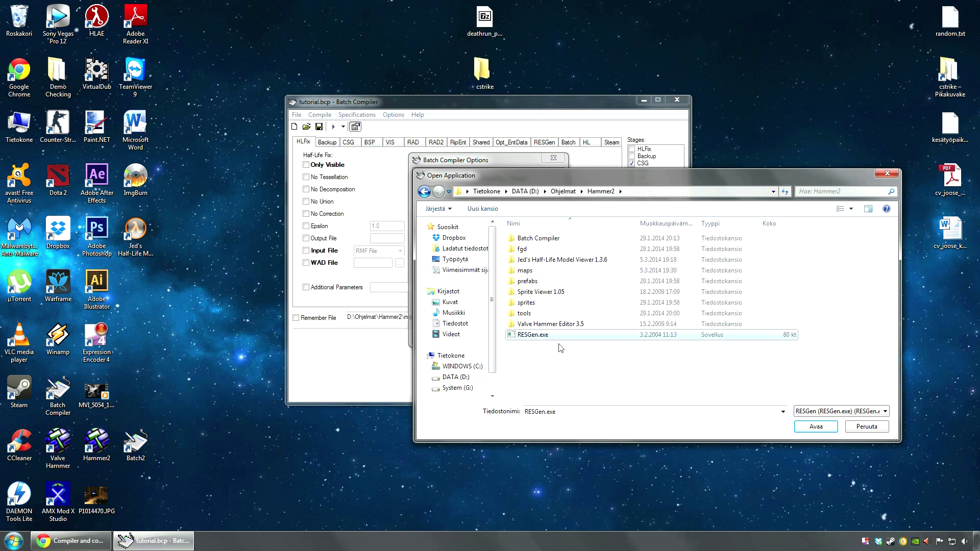
pyautogui.click(815, 427)
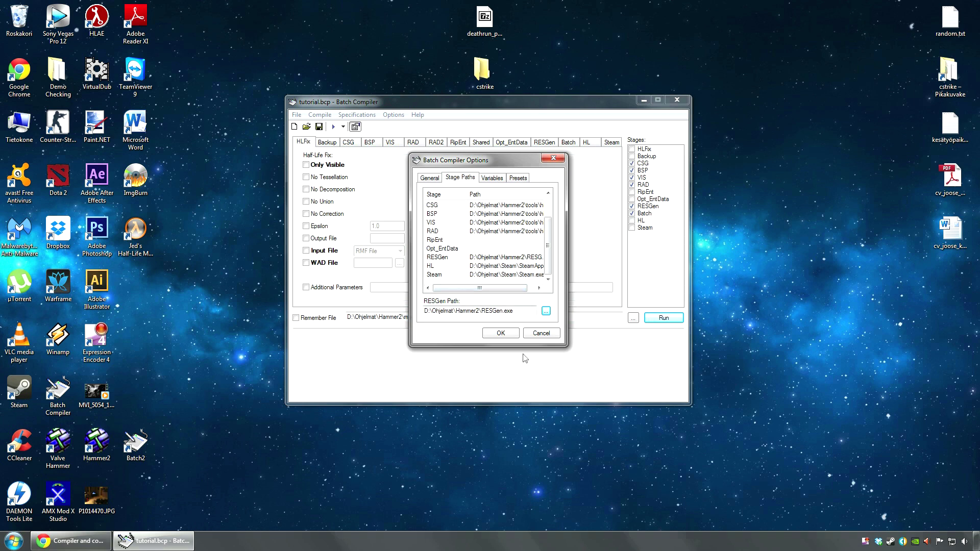
pyautogui.click(500, 332)
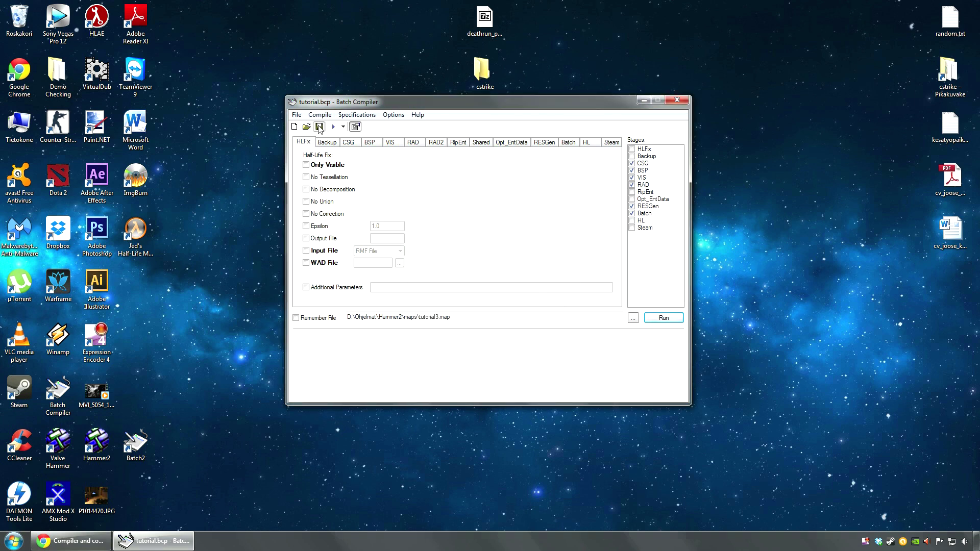
pyautogui.click(297, 115)
pyautogui.click(320, 282)
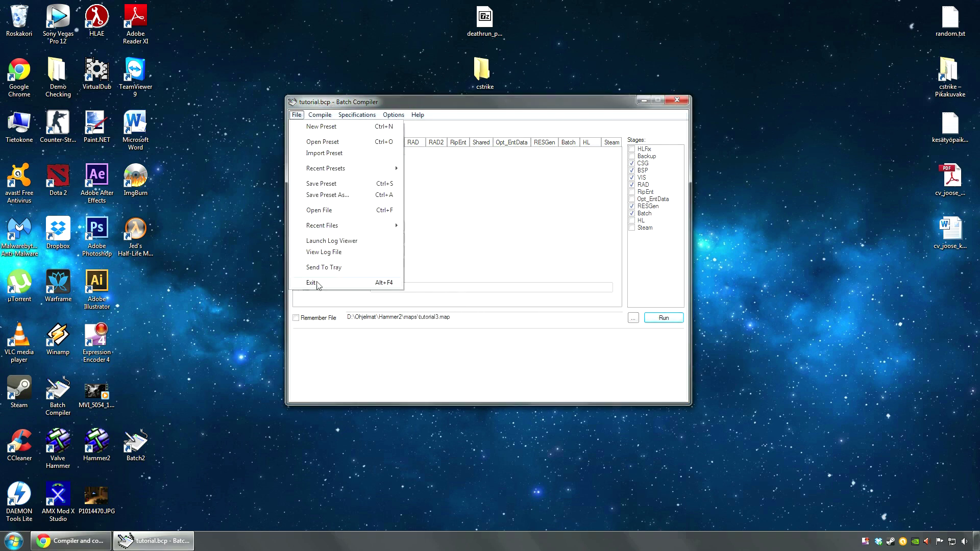
# - Switch to Valve Hammer Editor via the Hammer2 shortcut and open the map tutorial3.rmf
pyautogui.doubleClick(96, 440)
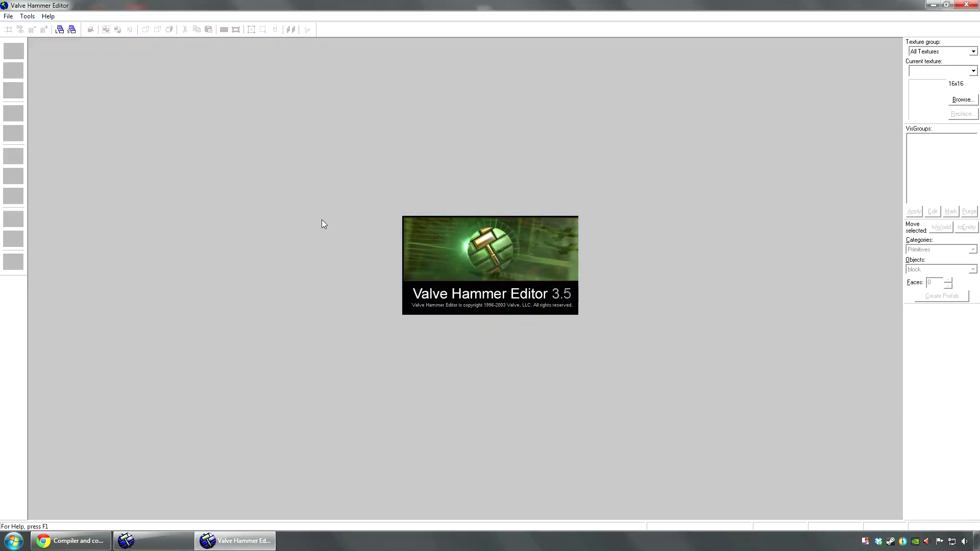
pyautogui.click(8, 17)
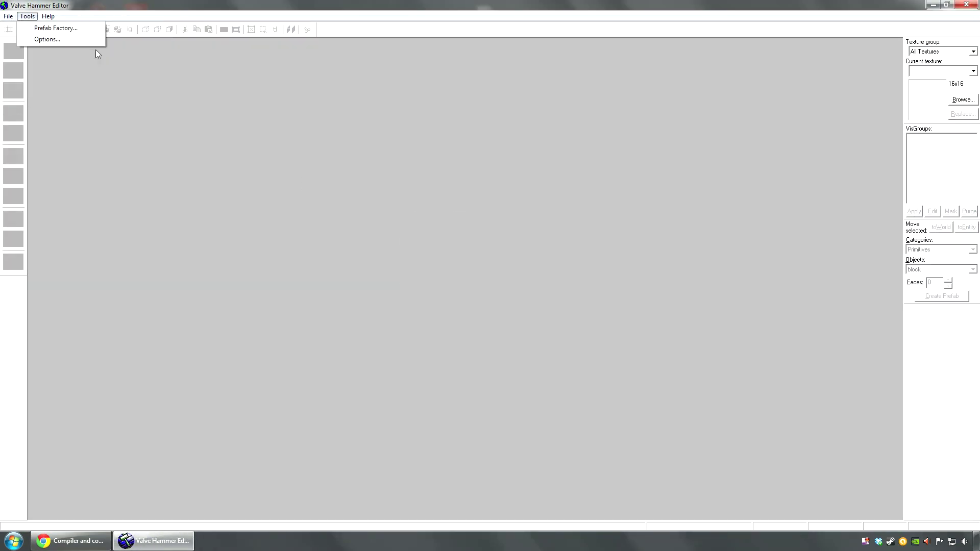
pyautogui.click(84, 55)
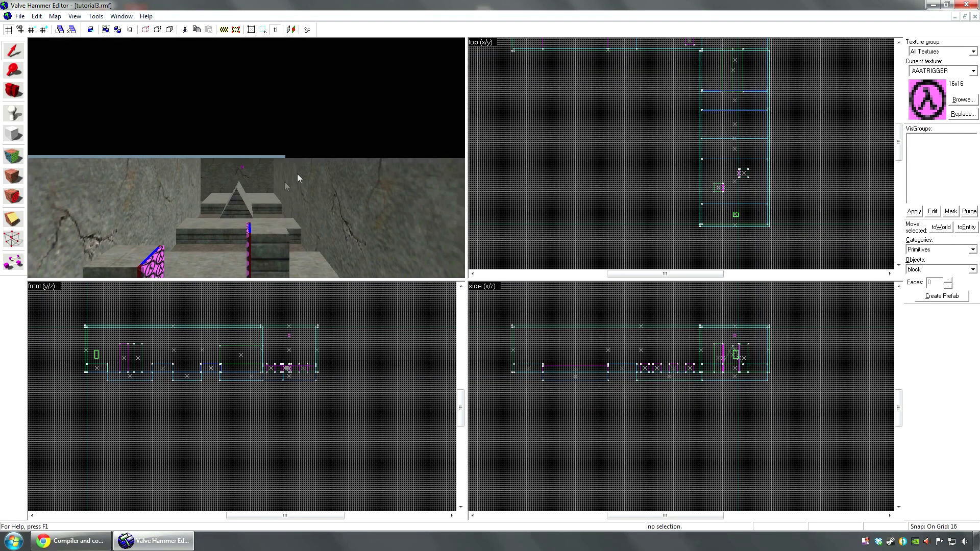
# - Place a cycler_sprite entity on the brown ground between the stone ledges and select it
pyautogui.press('w')
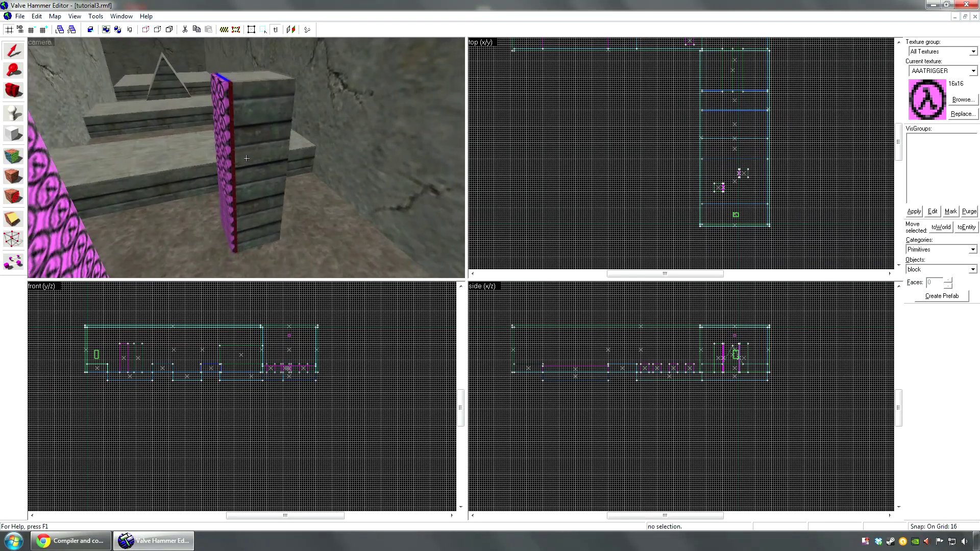
pyautogui.press('s')
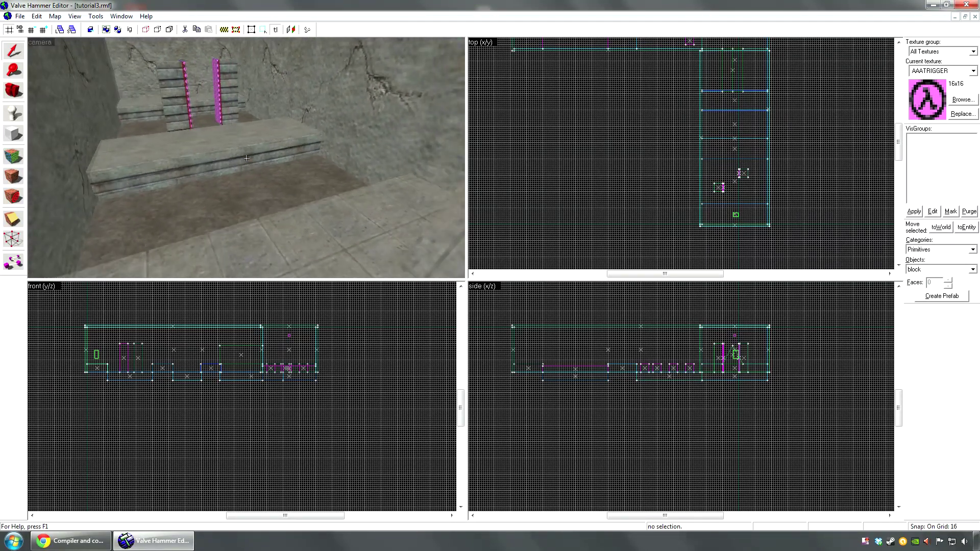
pyautogui.press('z')
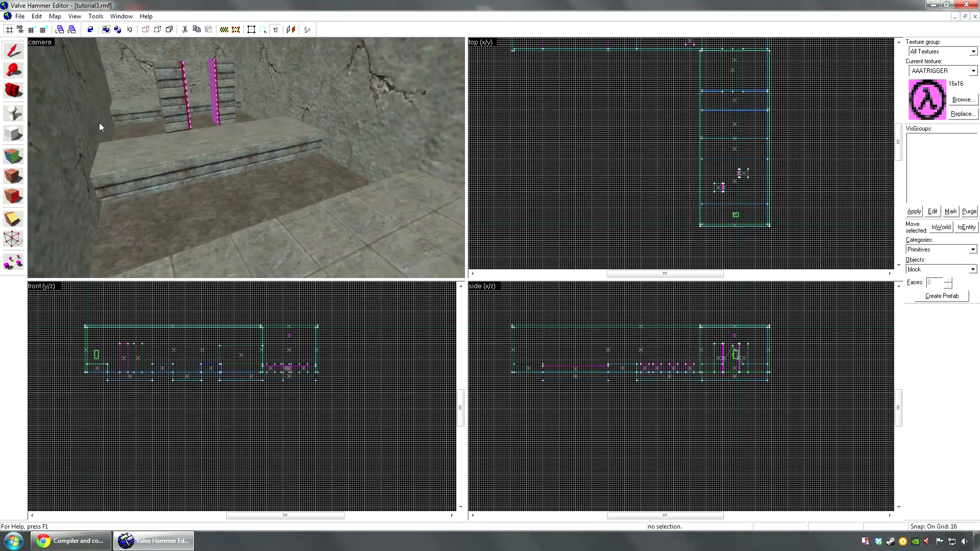
pyautogui.click(14, 114)
pyautogui.click(959, 269)
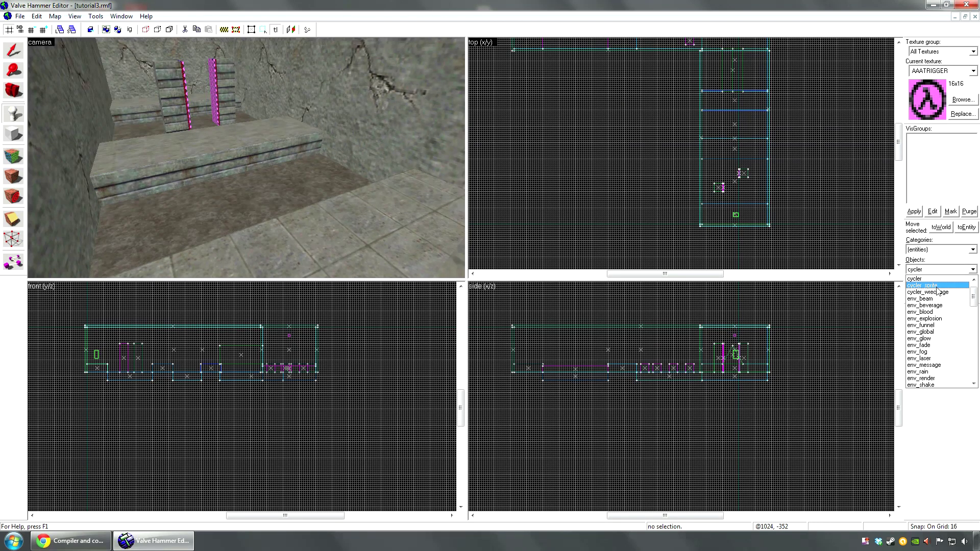
pyautogui.click(937, 289)
pyautogui.click(304, 187)
pyautogui.click(16, 58)
pyautogui.click(305, 187)
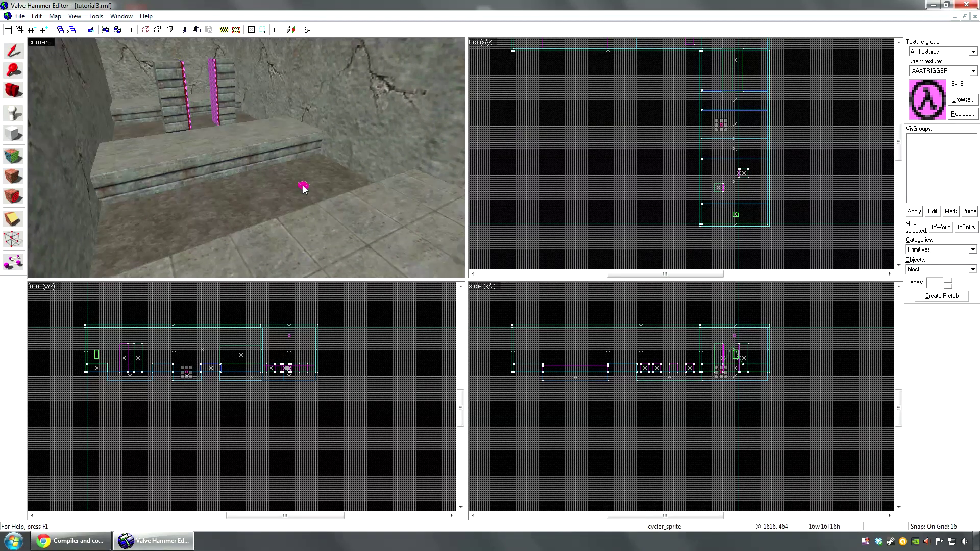
# - Raise the cycler_sprite entity above the ground in the front view and keep it selected
pyautogui.scroll(2, 185, 373)
pyautogui.moveTo(186, 379); pyautogui.dragTo(186, 357)
pyautogui.press('z')
pyautogui.press('w')
pyautogui.press('z')
pyautogui.click(304, 170)
pyautogui.click(312, 164)
# - Set the cycler_sprite's Model / Sprite attribute to cmy_palm1.mdl from the Commandeer folder within models, and close its properties
pyautogui.click(36, 16)
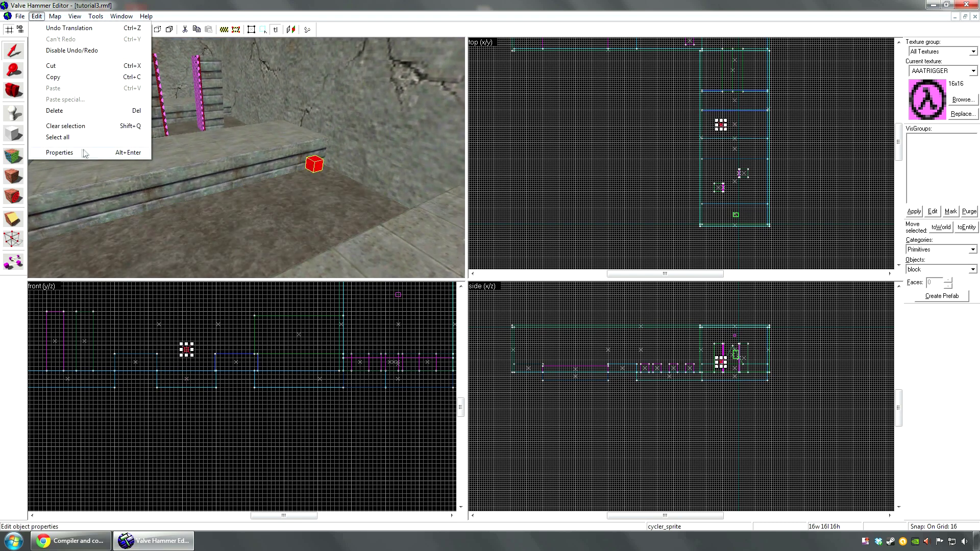
pyautogui.click(84, 153)
pyautogui.click(414, 280)
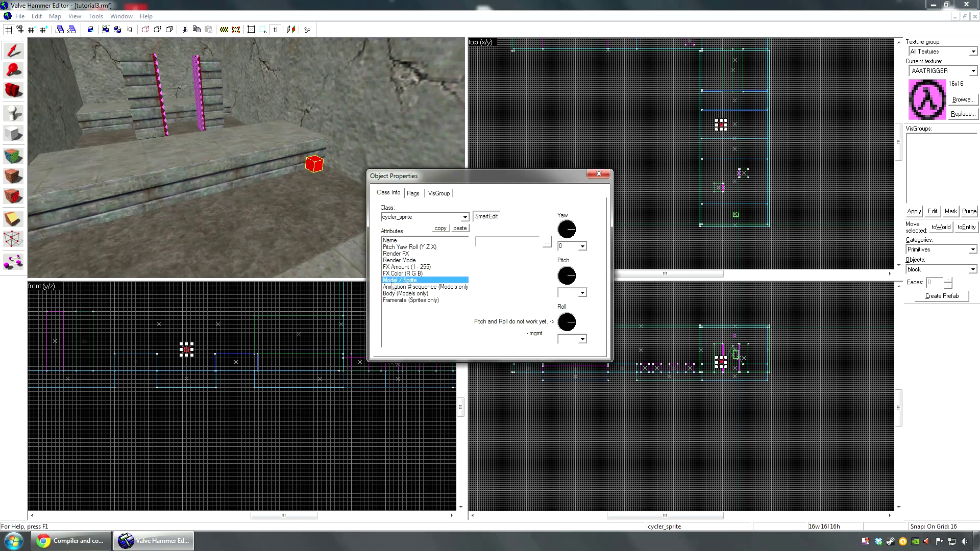
pyautogui.click(545, 248)
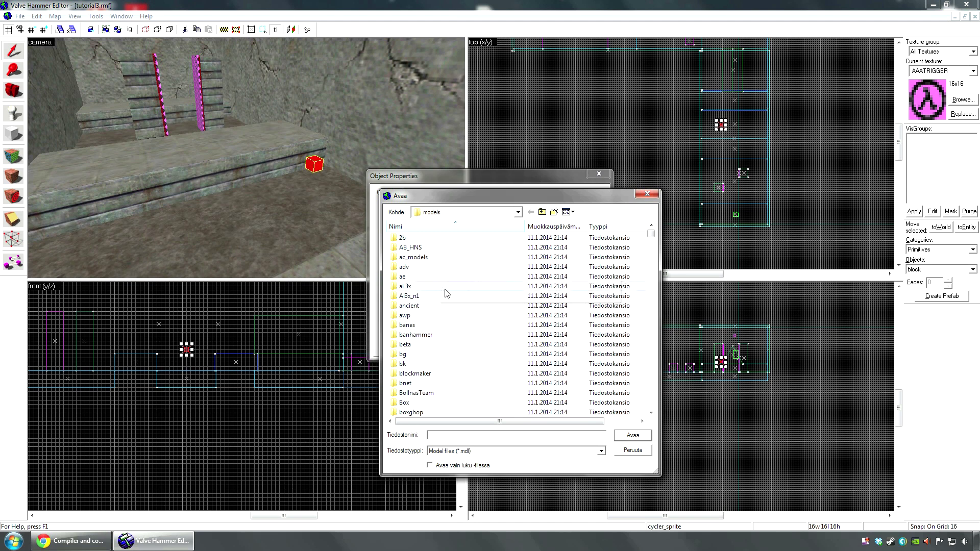
pyautogui.click(518, 213)
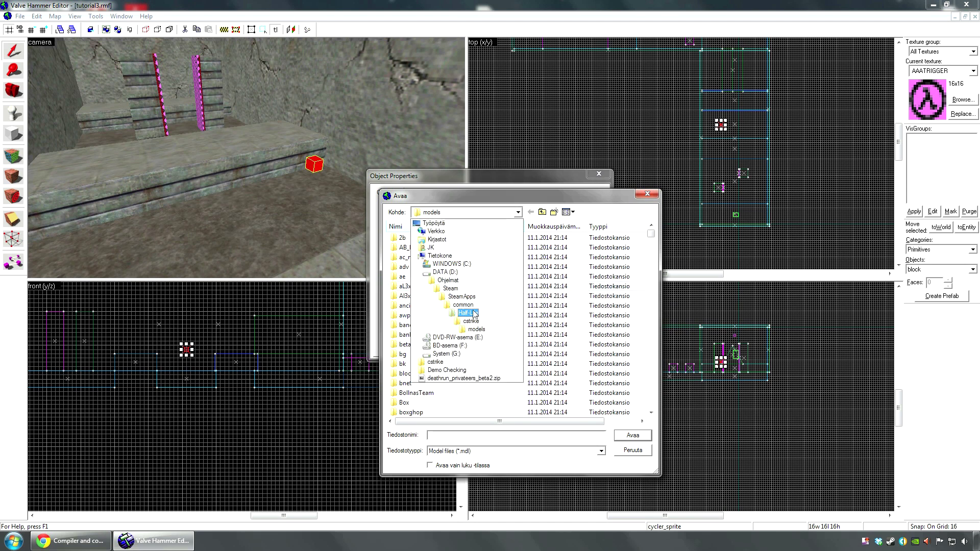
pyautogui.click(476, 330)
pyautogui.scroll(-7, 470, 330)
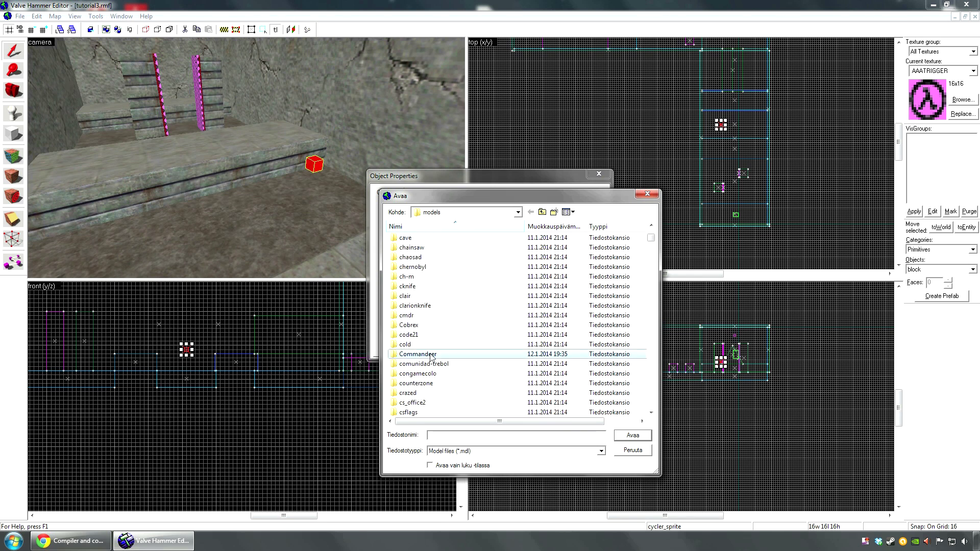
pyautogui.doubleClick(449, 355)
pyautogui.click(444, 315)
pyautogui.click(453, 298)
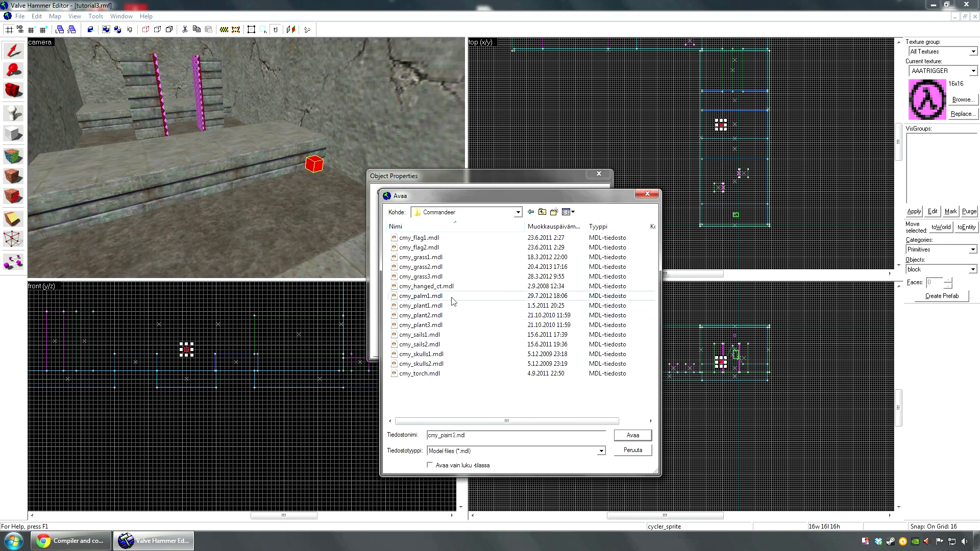
pyautogui.click(622, 435)
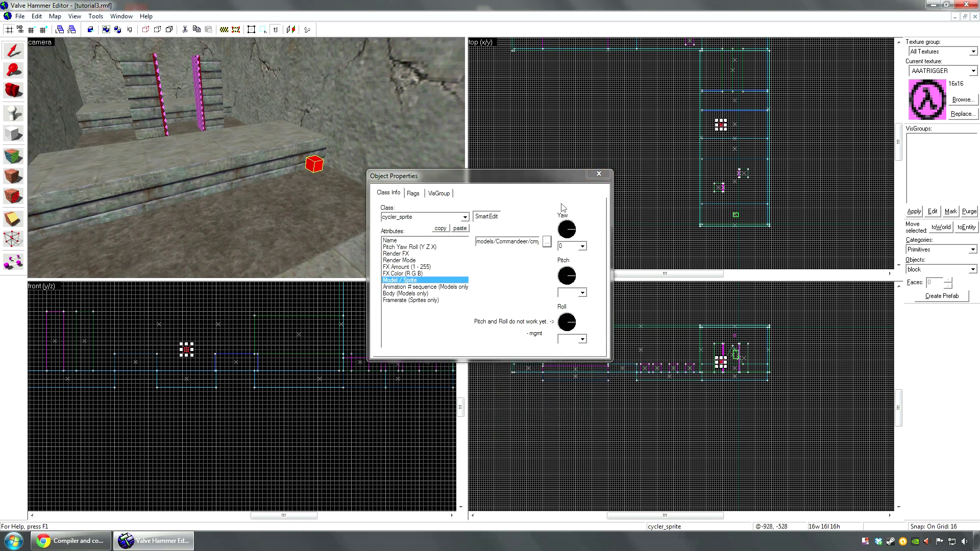
pyautogui.click(599, 174)
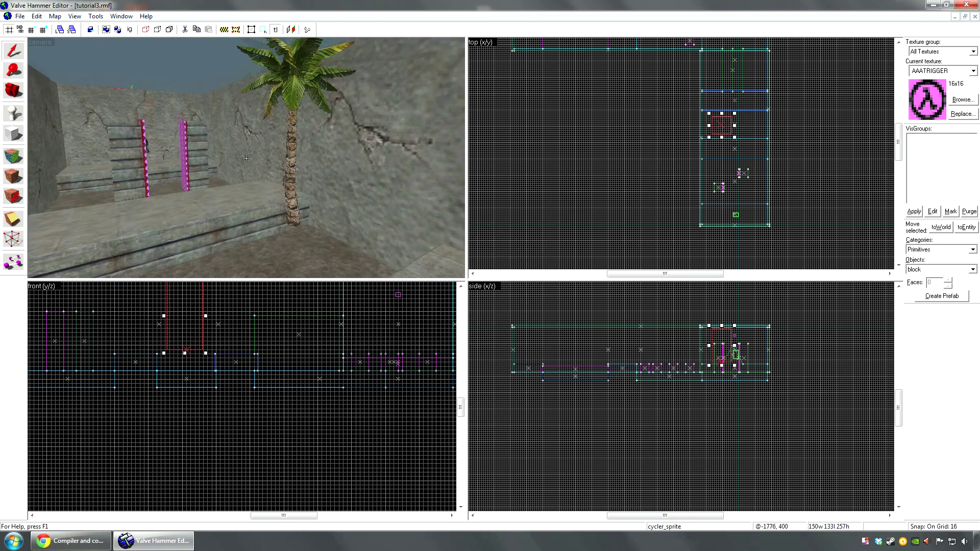
# - Lower the palm cycler_sprite in the front view until its base rests on the ground
pyautogui.scroll(1, 183, 348)
pyautogui.moveTo(184, 350); pyautogui.dragTo(189, 377)
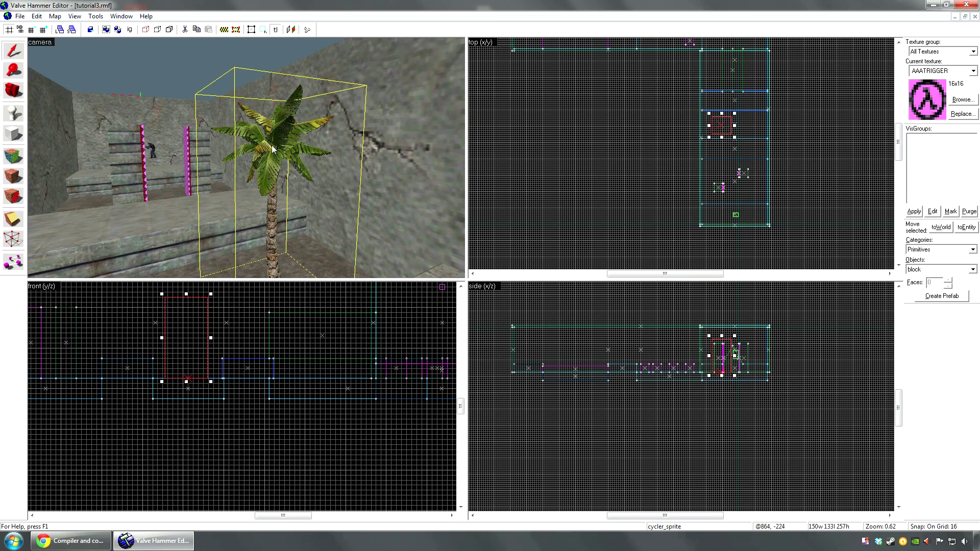
# - Examine the palm from several sides in the 3D view, checking how its trunk meets the ground
pyautogui.press('z')
pyautogui.press('w')
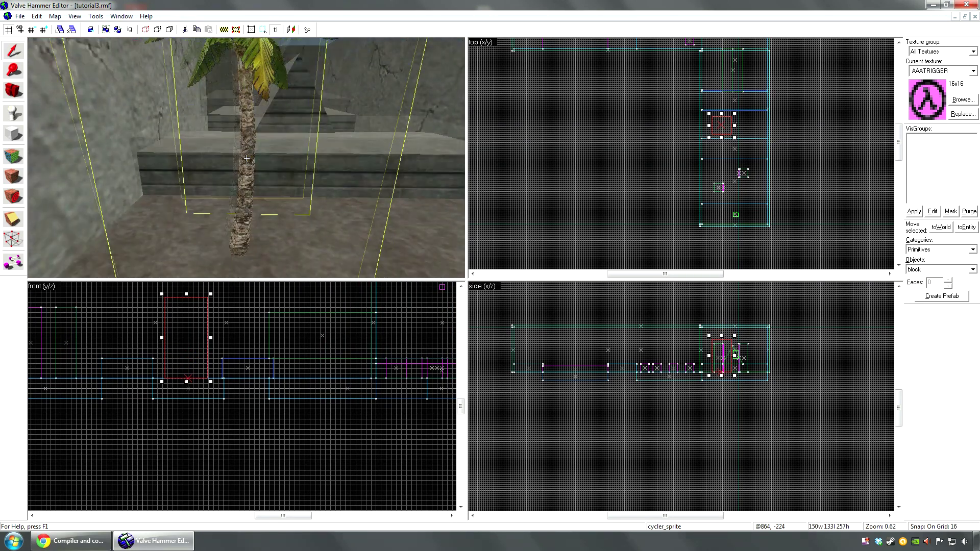
pyautogui.press('d')
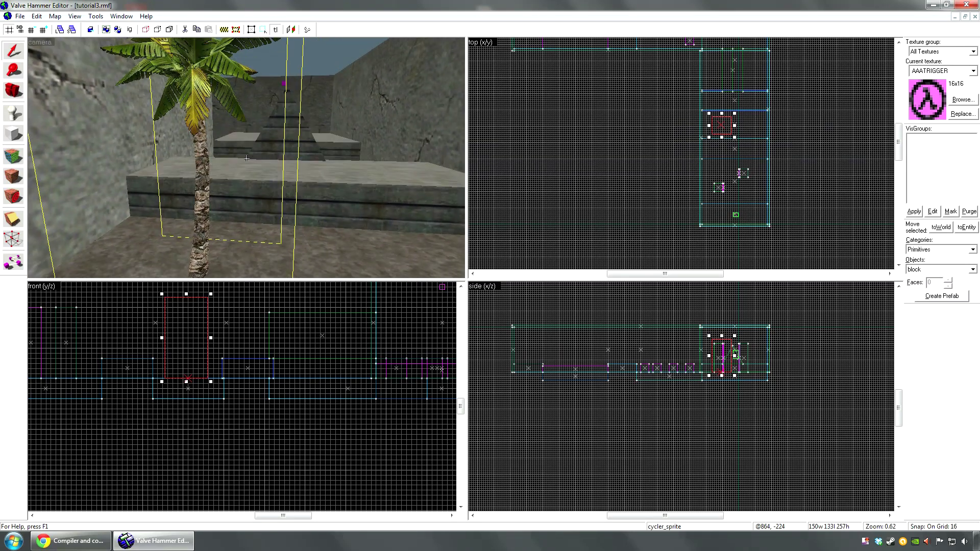
pyautogui.press('z')
pyautogui.press('z')
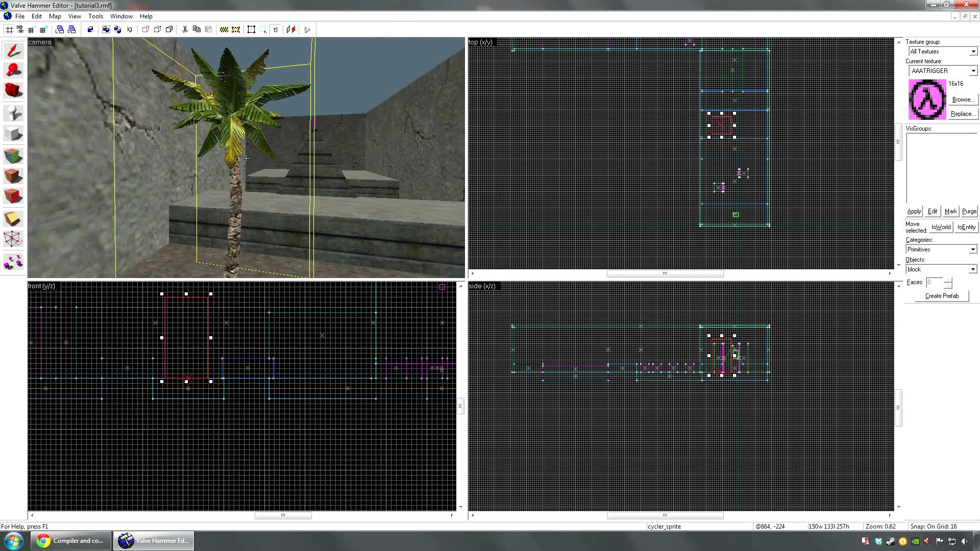
pyautogui.press('w')
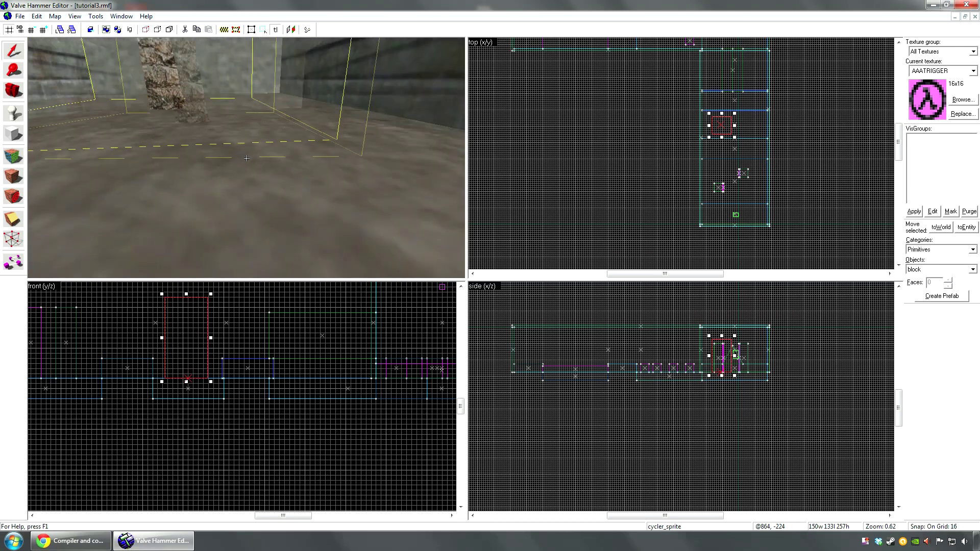
pyautogui.press('w')
pyautogui.press('s')
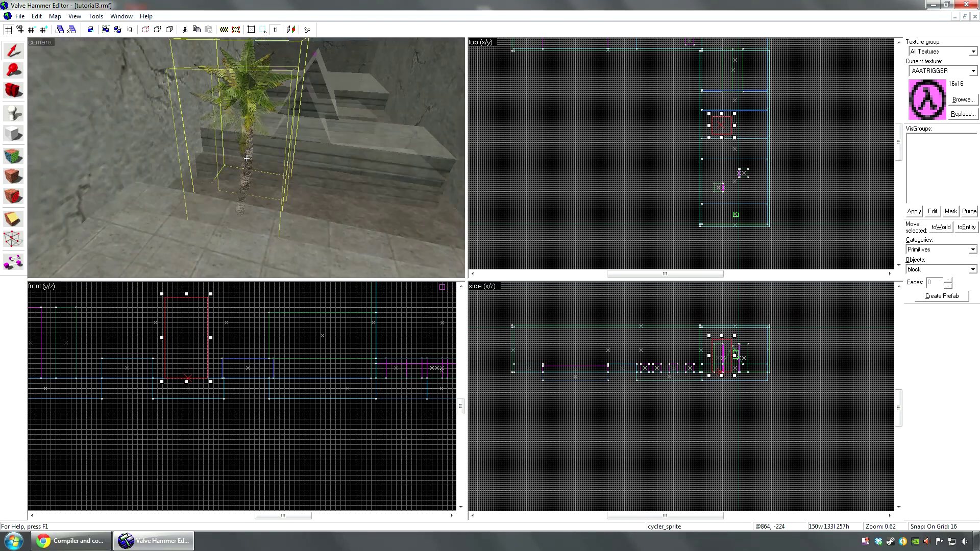
pyautogui.press('z')
pyautogui.click(283, 151)
pyautogui.click(225, 120)
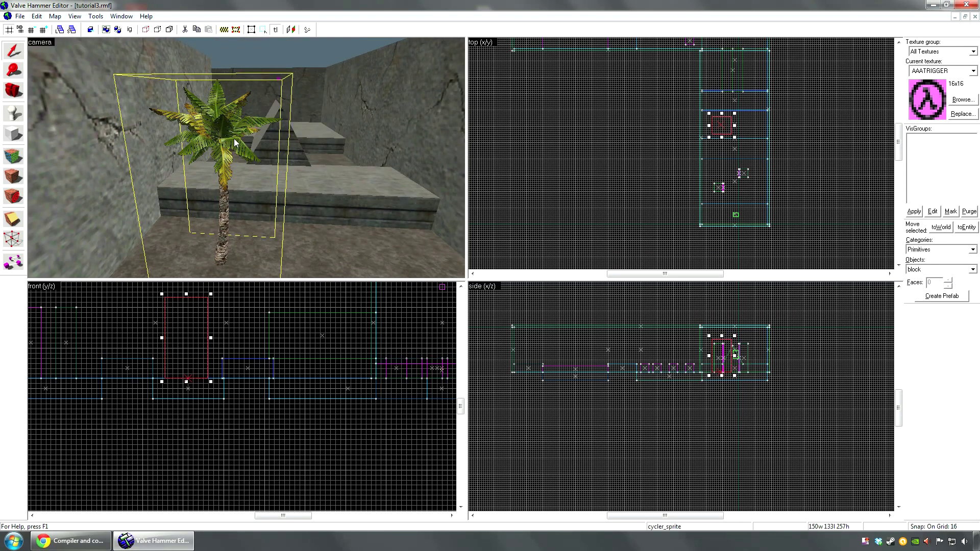
# - Move the palm cycler_sprite closer to the nearby side wall in the top view
pyautogui.scroll(2, 713, 129)
pyautogui.moveTo(714, 129); pyautogui.dragTo(701, 126)
# - Examine the palm's new position beside the wall in the 3D view, up close and from further back
pyautogui.press('z')
pyautogui.press('w')
pyautogui.press('w')
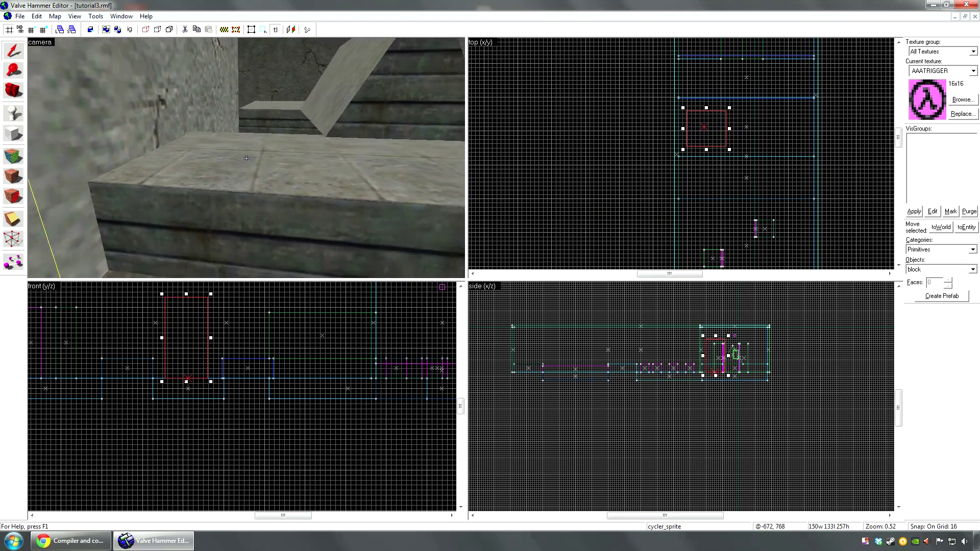
pyautogui.press('s')
pyautogui.press('w')
pyautogui.press('s')
pyautogui.press('s')
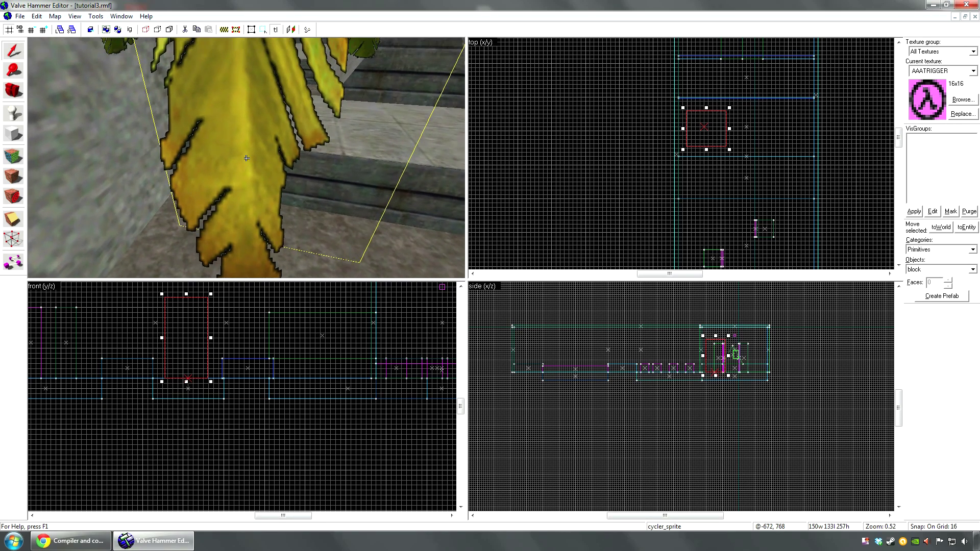
pyautogui.press('z')
pyautogui.click(293, 166)
pyautogui.click(249, 120)
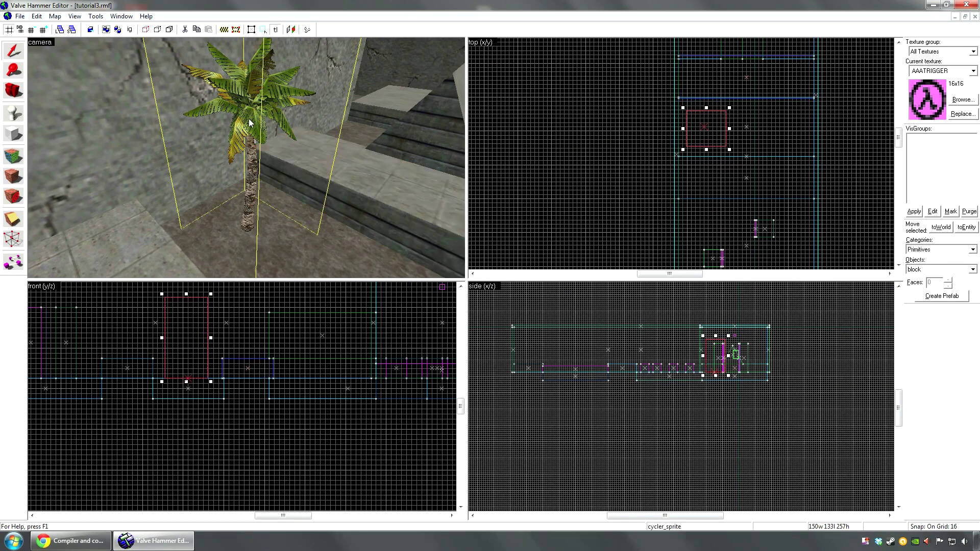
# - Filter the texture browser by "clip" and make the CLIP texture the current texture
pyautogui.click(962, 100)
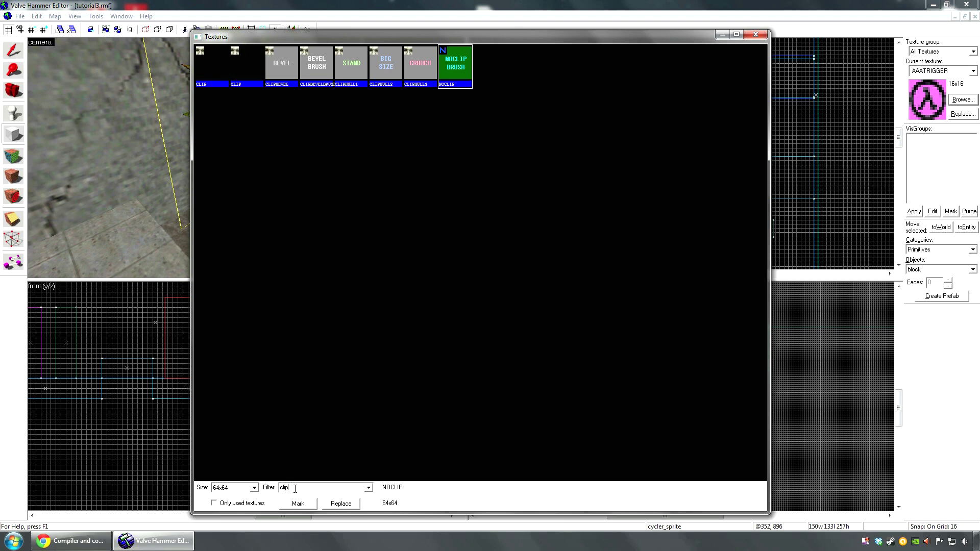
pyautogui.doubleClick(213, 66)
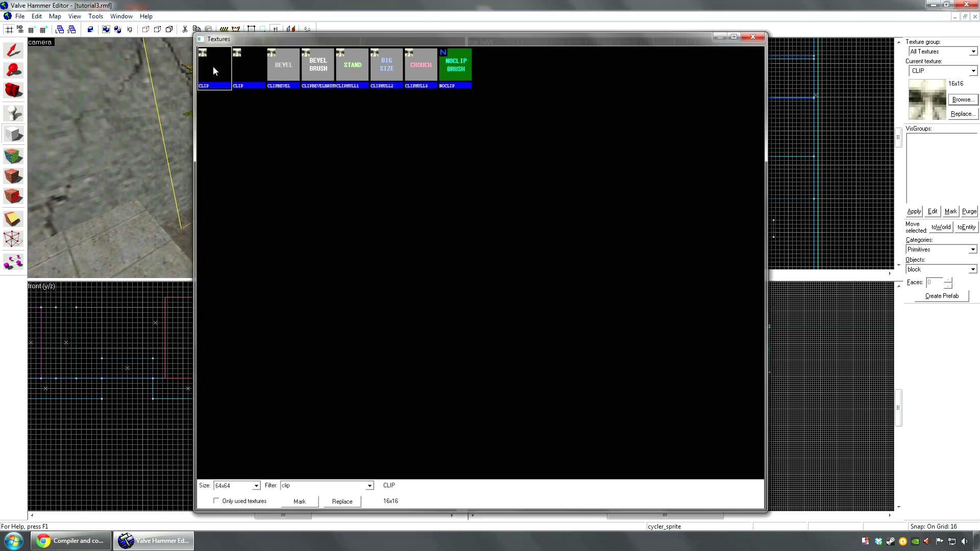
# - Set the primitive object type for new brushes to cylinder
pyautogui.click(972, 270)
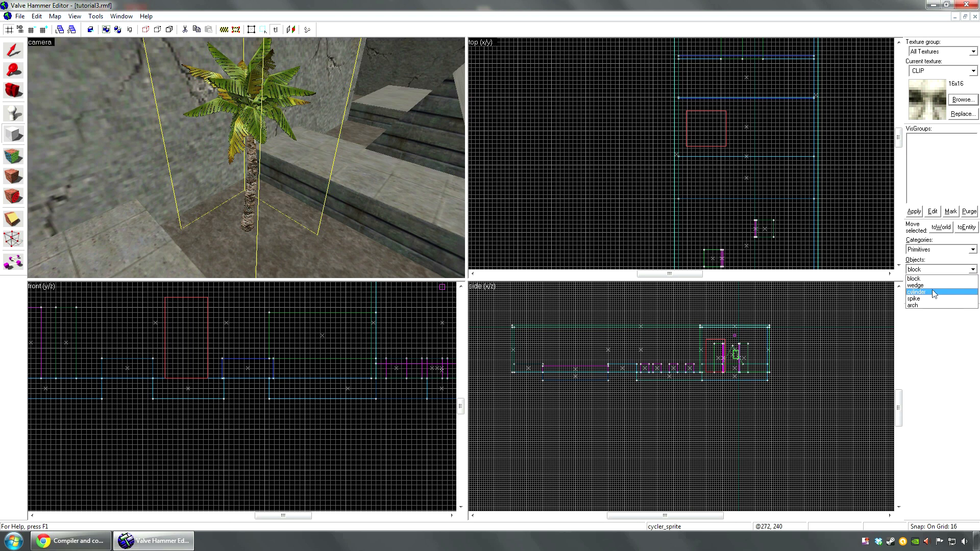
pyautogui.click(953, 278)
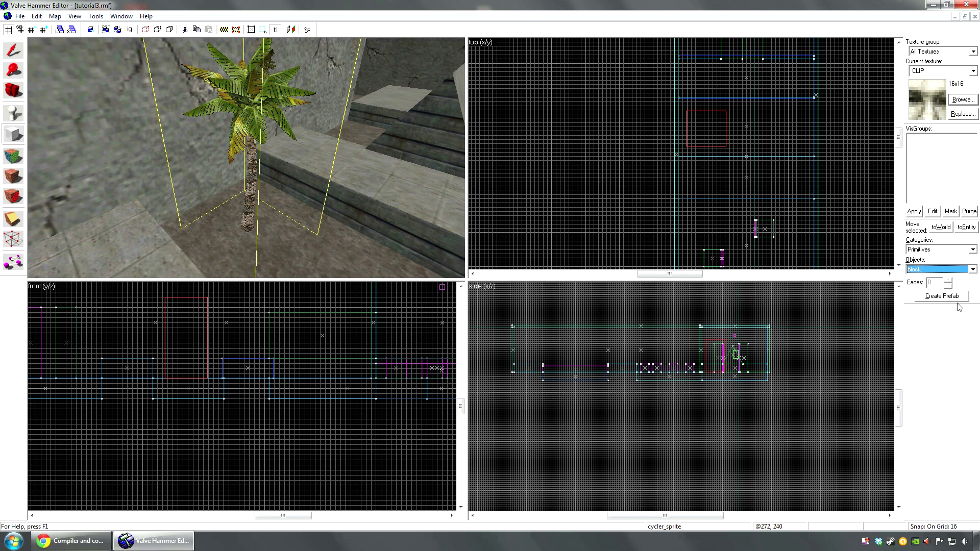
pyautogui.click(970, 269)
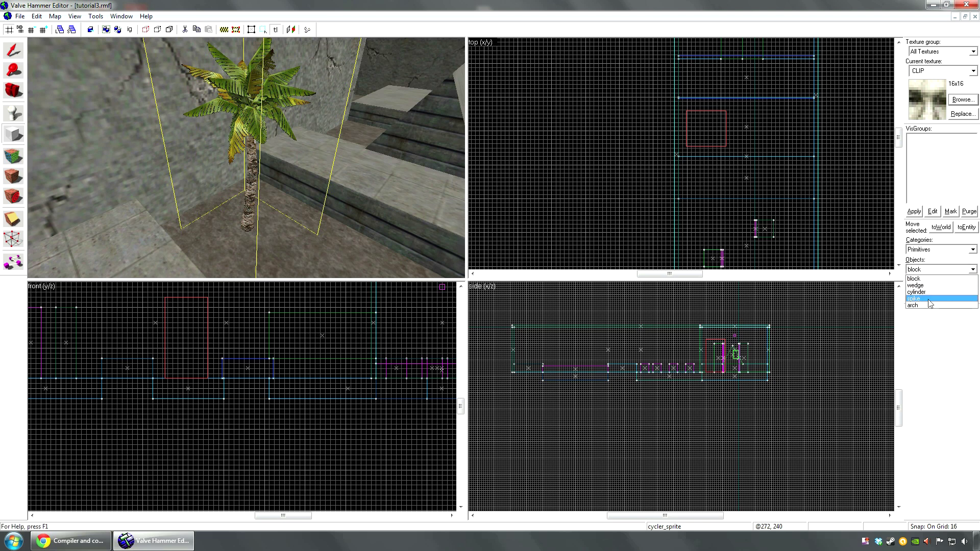
pyautogui.click(930, 279)
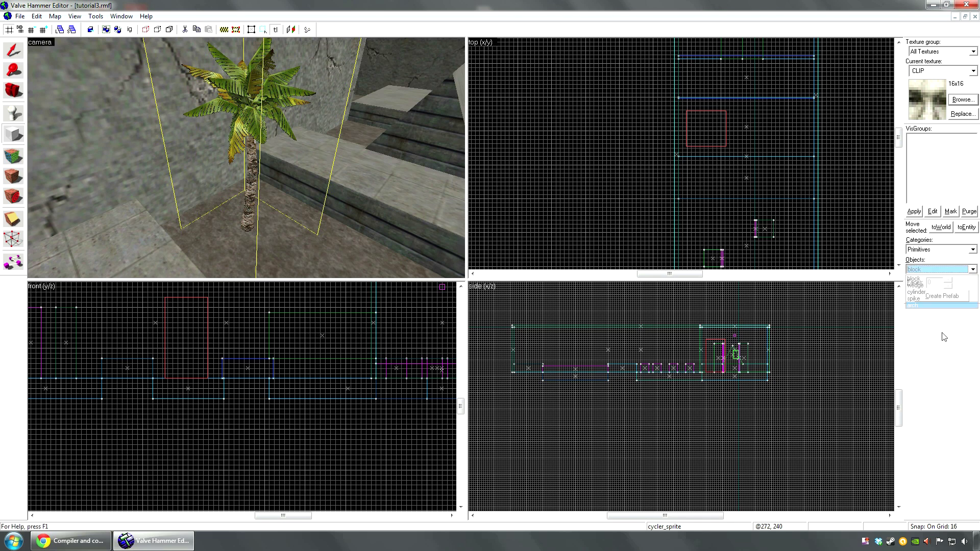
pyautogui.click(973, 270)
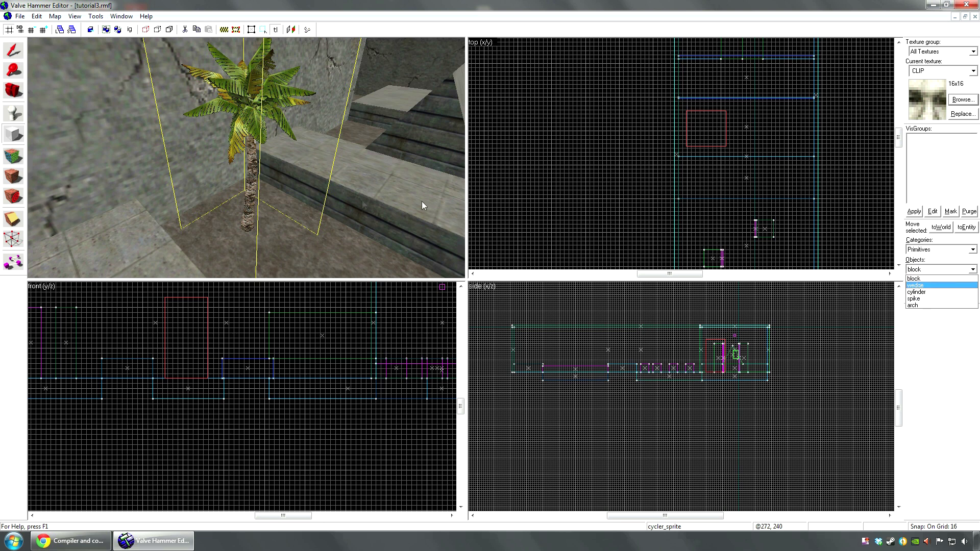
pyautogui.click(929, 292)
# - Create an 8-sided CLIP cylinder, 32 by 32 units and 64 units high, at the base of the palm's trunk
pyautogui.scroll(2, 704, 128)
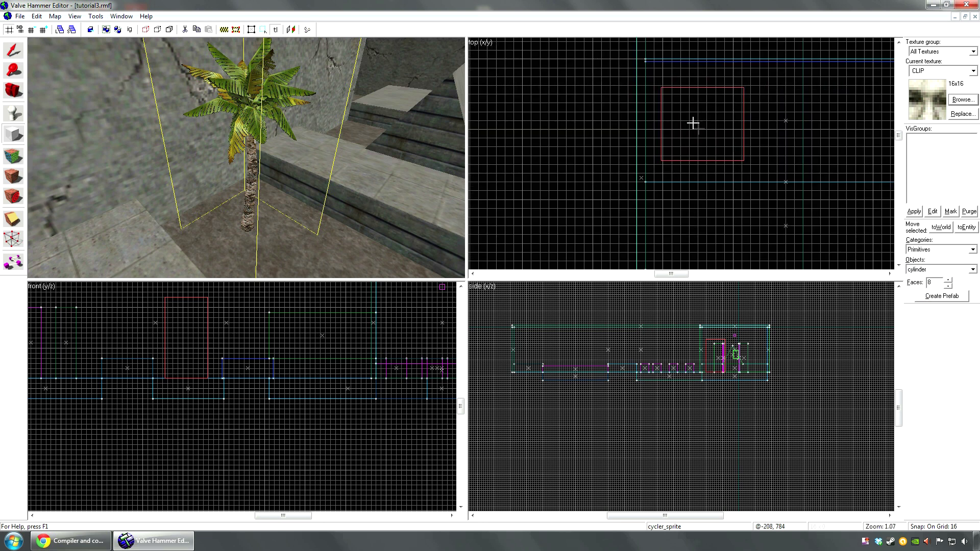
pyautogui.moveTo(709, 134); pyautogui.dragTo(709, 133)
pyautogui.moveTo(183, 389); pyautogui.dragTo(183, 373)
pyautogui.rightClick(189, 367)
pyautogui.click(219, 372)
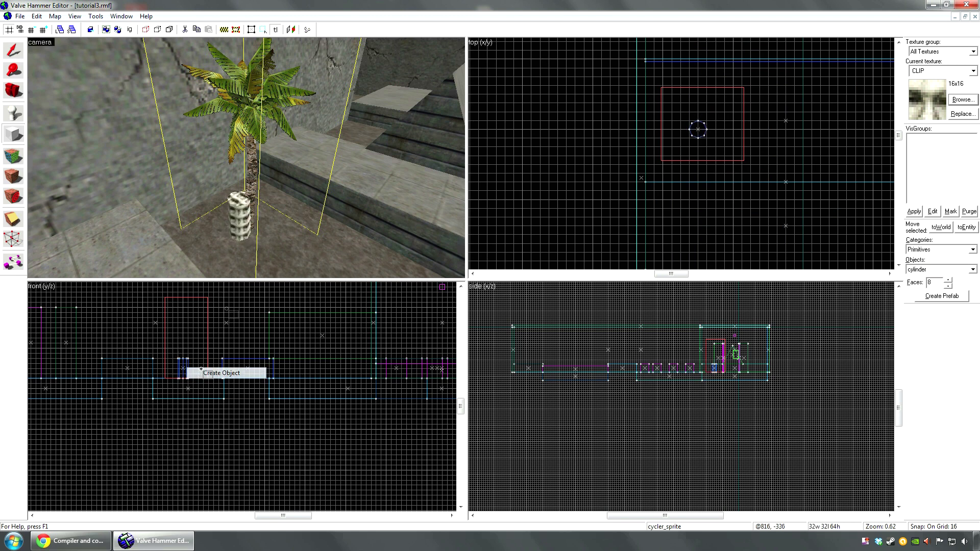
# - Select the CLIP cylinder and align it with the palm's trunk in the top view
pyautogui.press('w')
pyautogui.press('z')
pyautogui.click(13, 50)
pyautogui.click(240, 205)
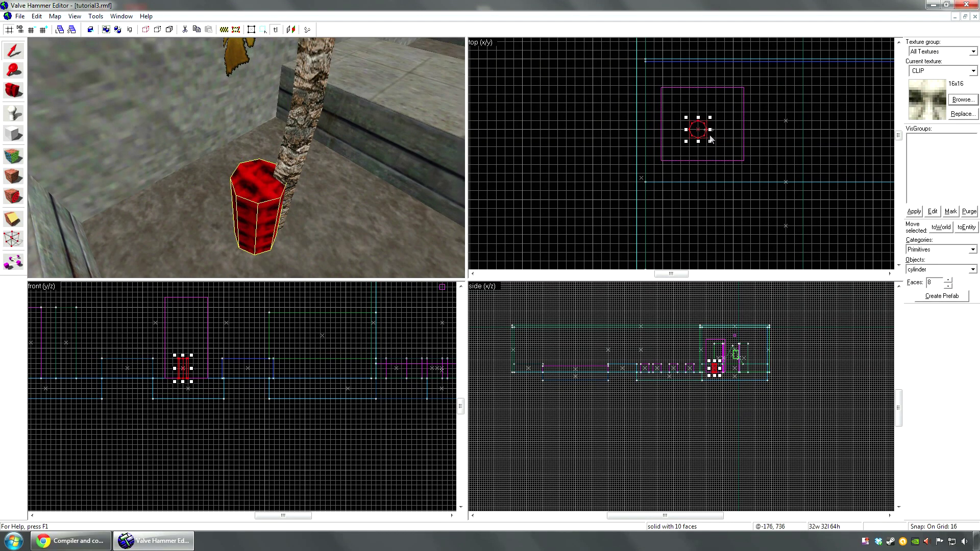
pyautogui.moveTo(698, 129); pyautogui.dragTo(707, 120)
pyautogui.press('z')
pyautogui.press('a')
pyautogui.press('z')
pyautogui.moveTo(705, 117); pyautogui.dragTo(696, 117)
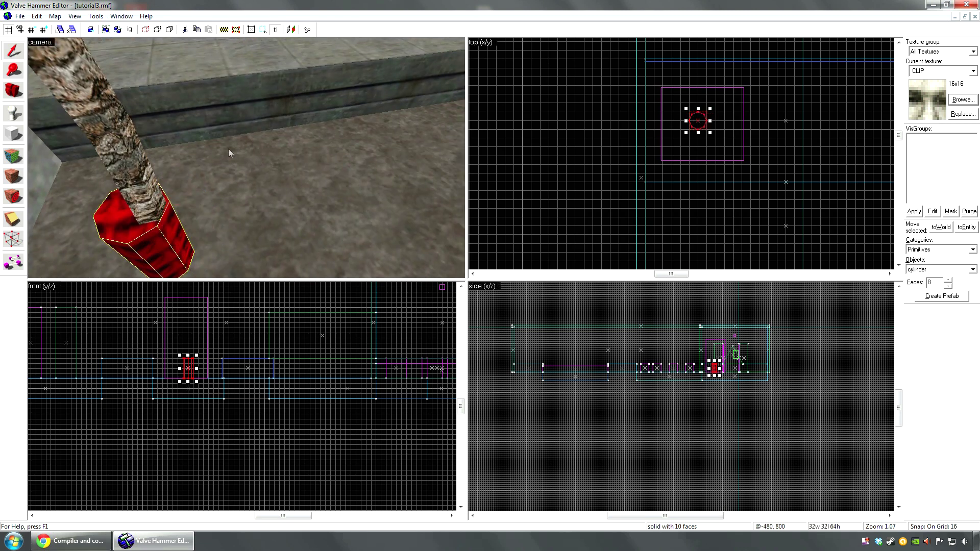
# - Stretch the CLIP cylinder upward in the front view to a height of 224 units along the trunk
pyautogui.press('z')
pyautogui.press('d')
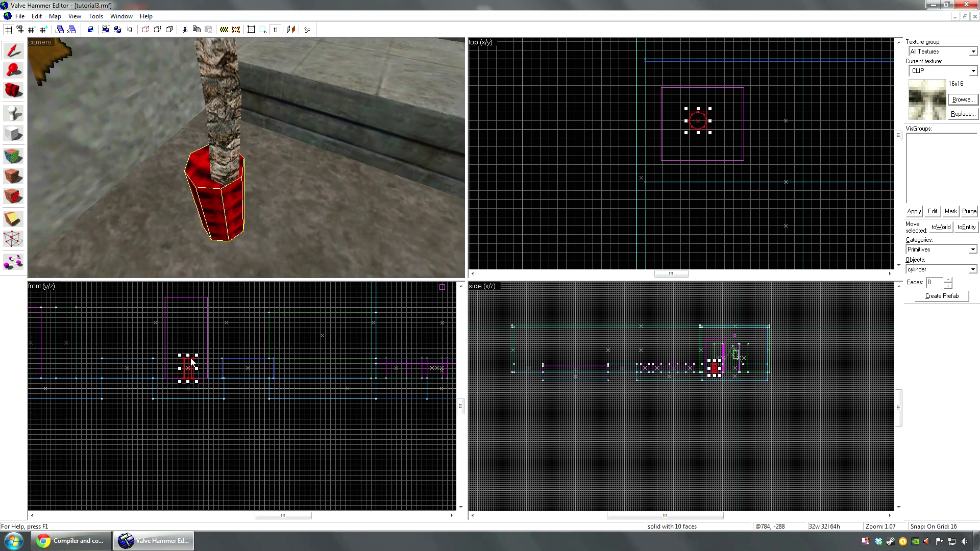
pyautogui.moveTo(187, 354); pyautogui.dragTo(188, 304)
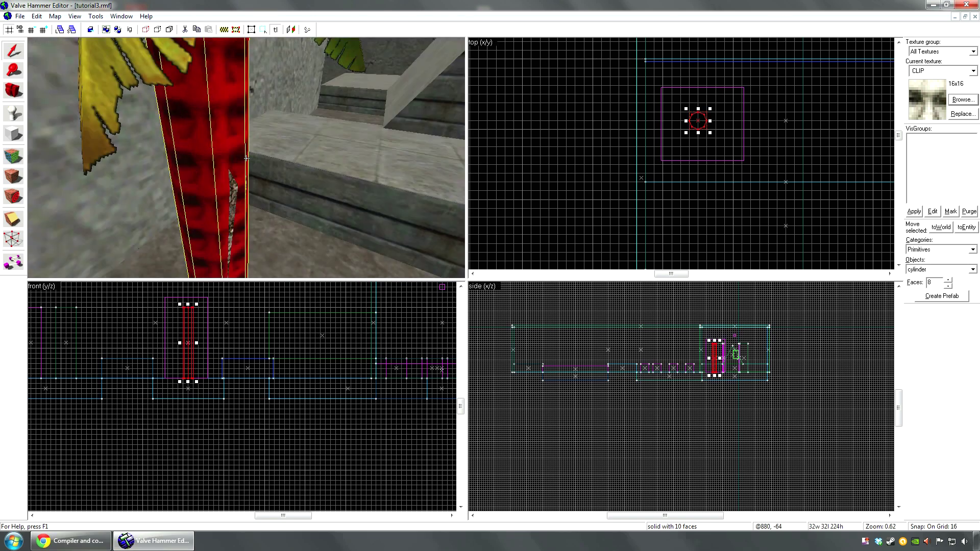
# - Examine from all sides in the 3D view how the CLIP cylinder covers the palm's trunk
pyautogui.click(246, 158)
pyautogui.press('a')
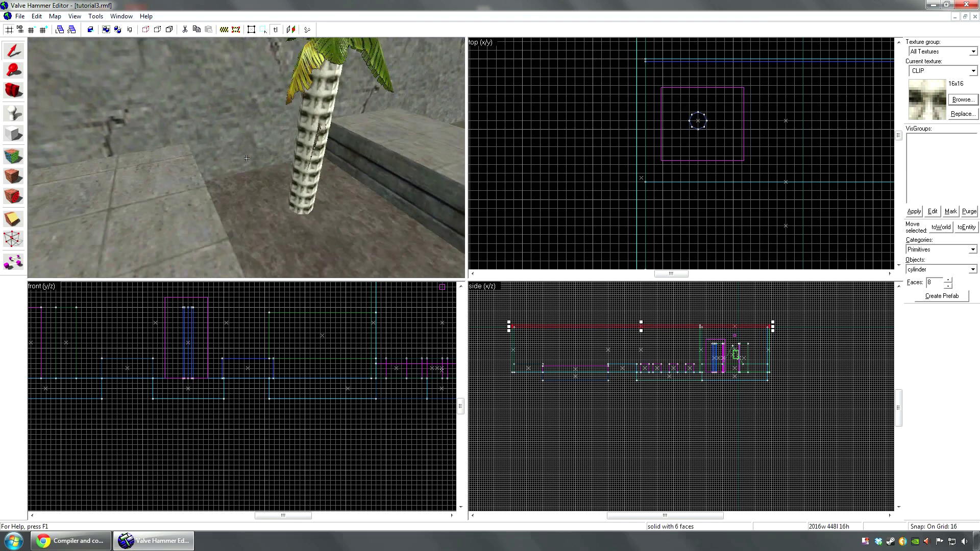
pyautogui.press('a')
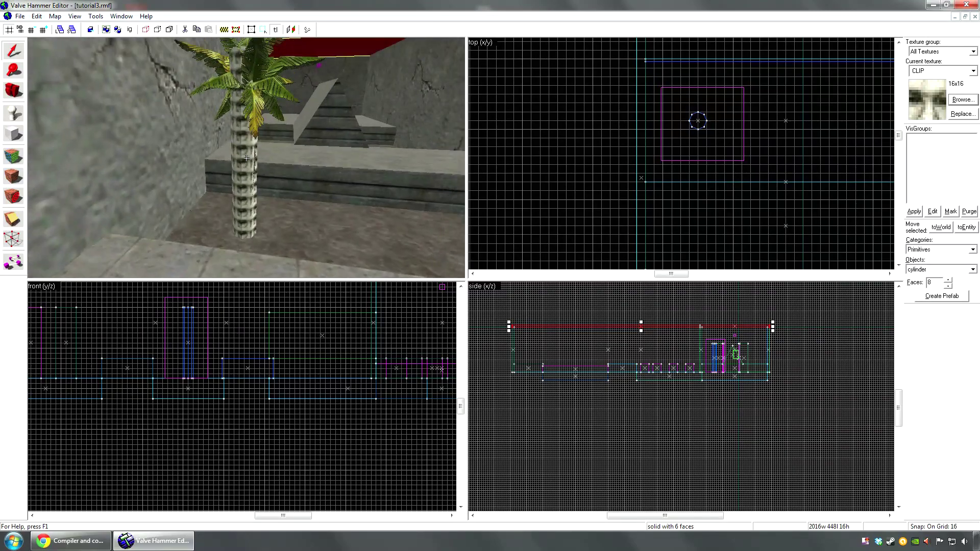
pyautogui.press('d')
pyautogui.press('w')
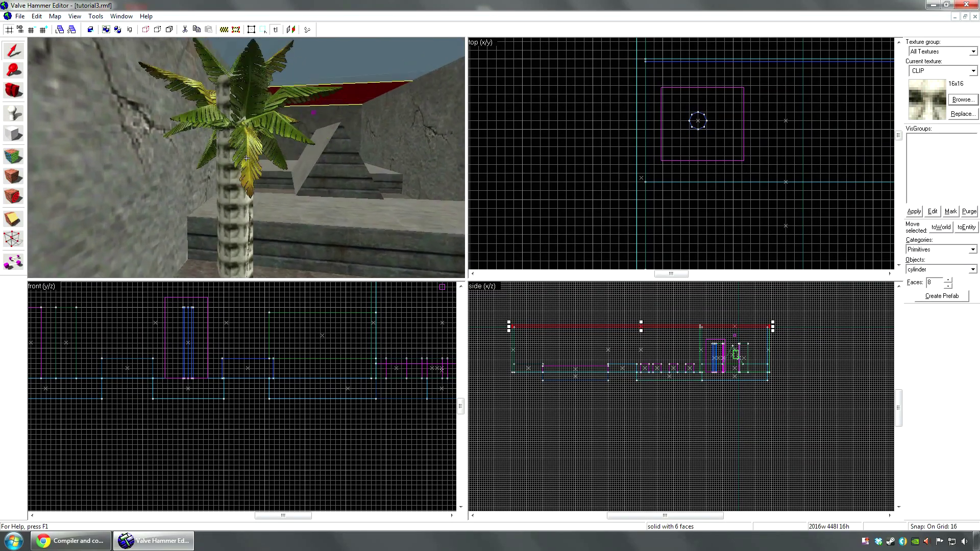
pyautogui.press('Up')
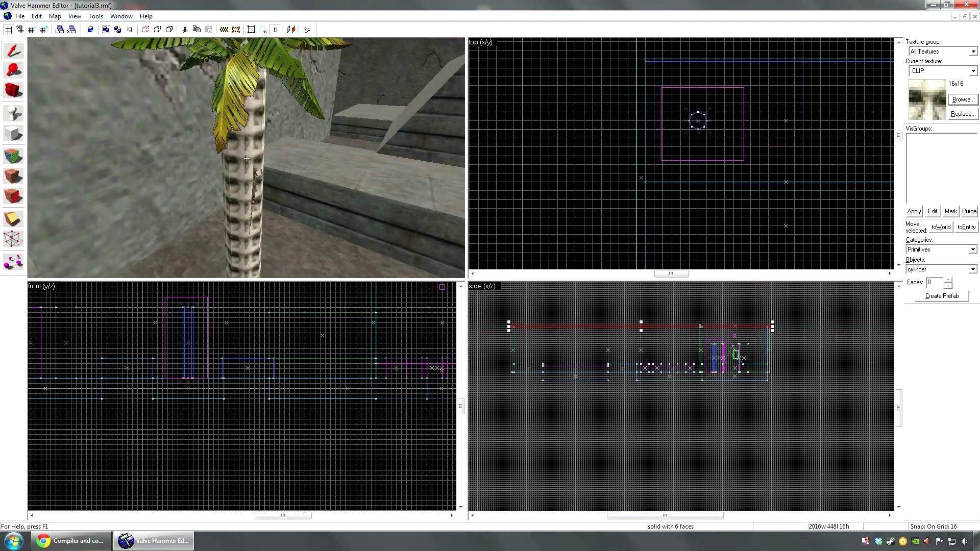
pyautogui.click(246, 158)
pyautogui.press('Up')
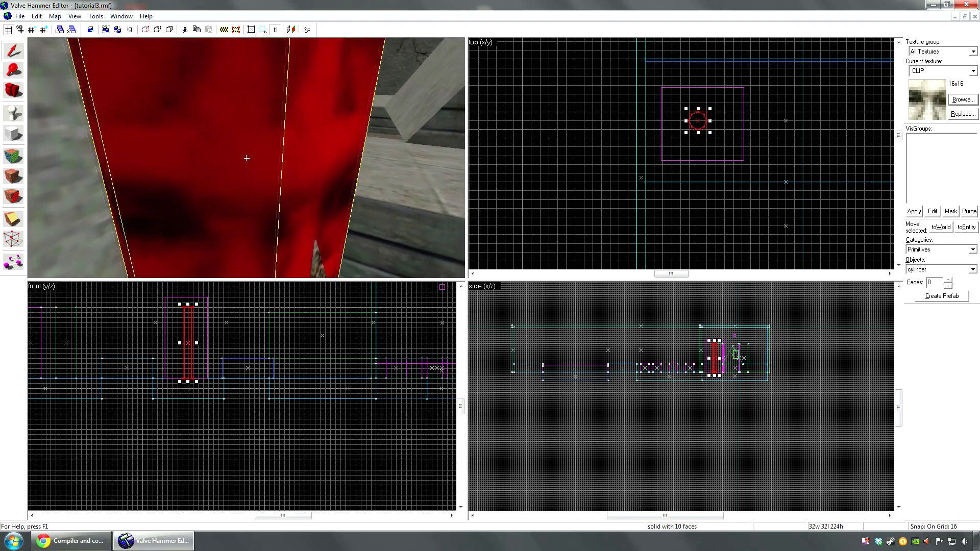
pyautogui.press('s')
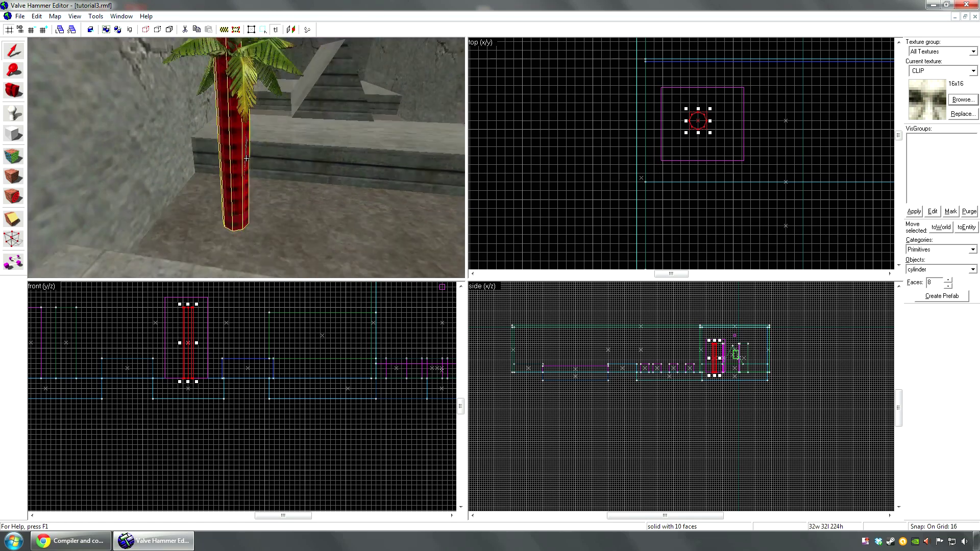
pyautogui.press('w')
pyautogui.press('z')
pyautogui.press('z')
pyautogui.press('s')
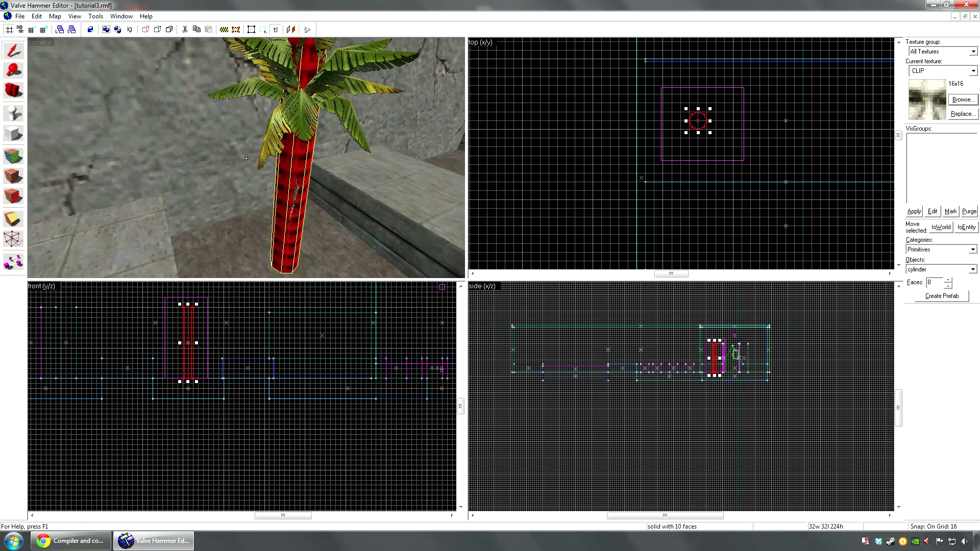
pyautogui.press('w')
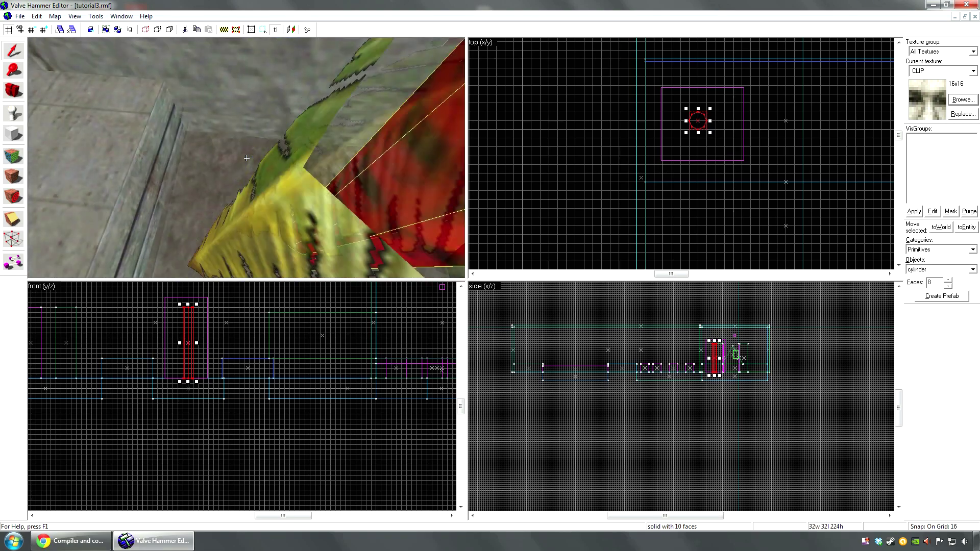
pyautogui.press('Down')
pyautogui.press('z')
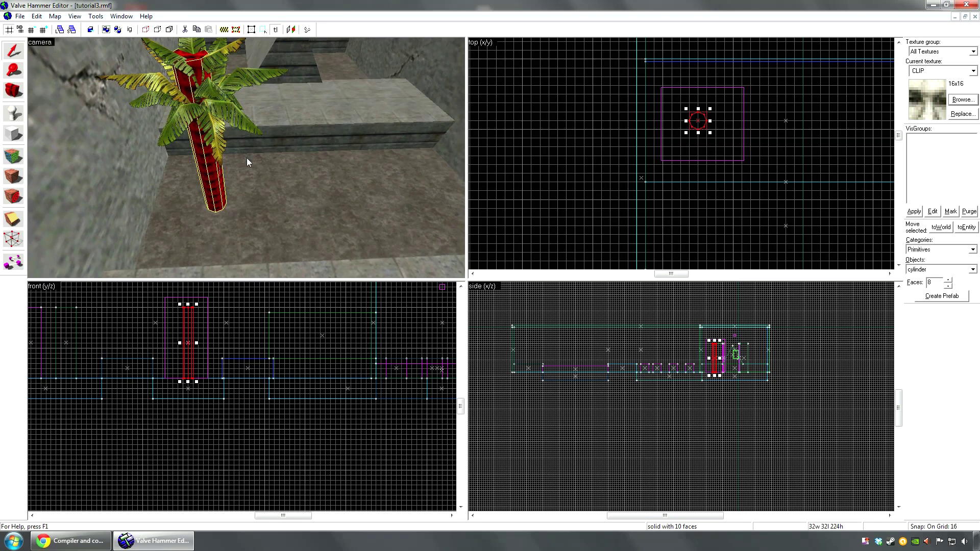
# - Select the palm cycler_sprite and its CLIP cylinder together
pyautogui.press('z')
pyautogui.press('z')
pyautogui.click(244, 162)
pyautogui.click(184, 177)
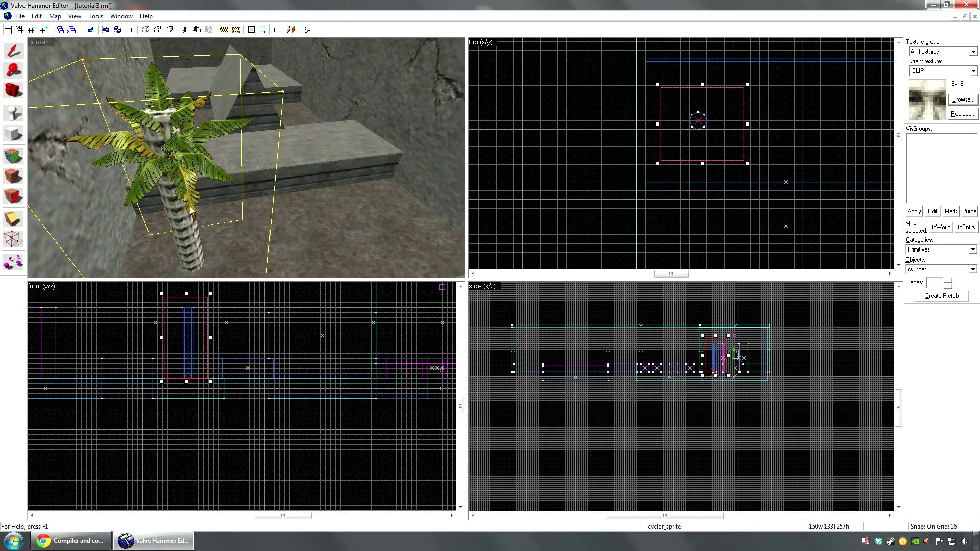
pyautogui.keyDown('ctrl'); pyautogui.click(180, 236); pyautogui.keyUp('ctrl')
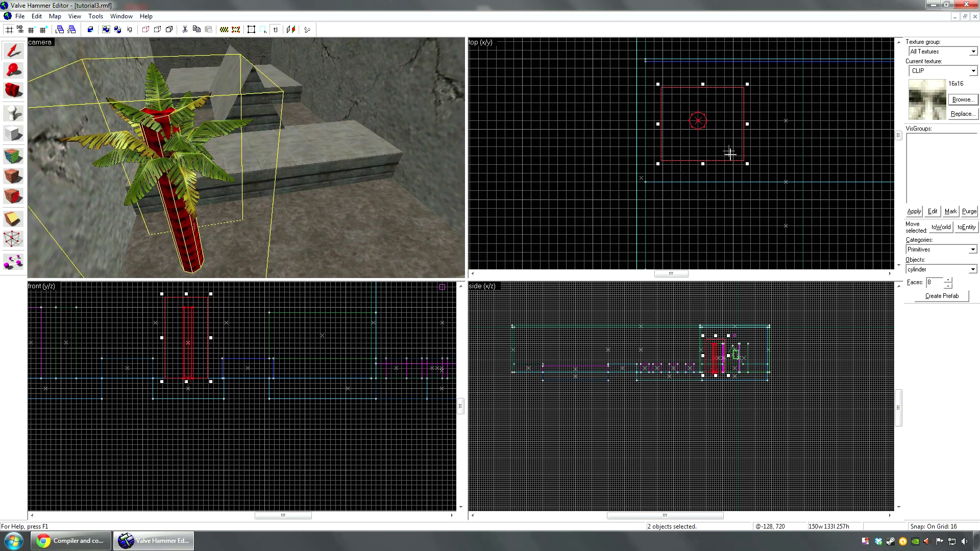
pyautogui.scroll(-1, 729, 153)
pyautogui.press('Right')
pyautogui.press('Right')
pyautogui.press('Left')
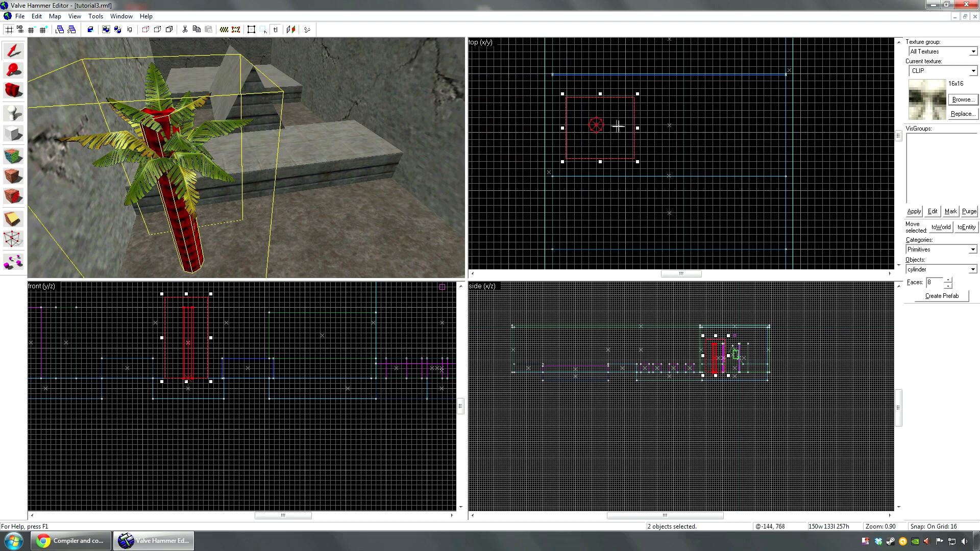
# - Duplicate the palm cycler_sprite together with its CLIP cylinder and place the copy beside the original in the top view
pyautogui.keyDown('shift'); pyautogui.moveTo(618, 126); pyautogui.dragTo(748, 123); pyautogui.keyUp('shift')
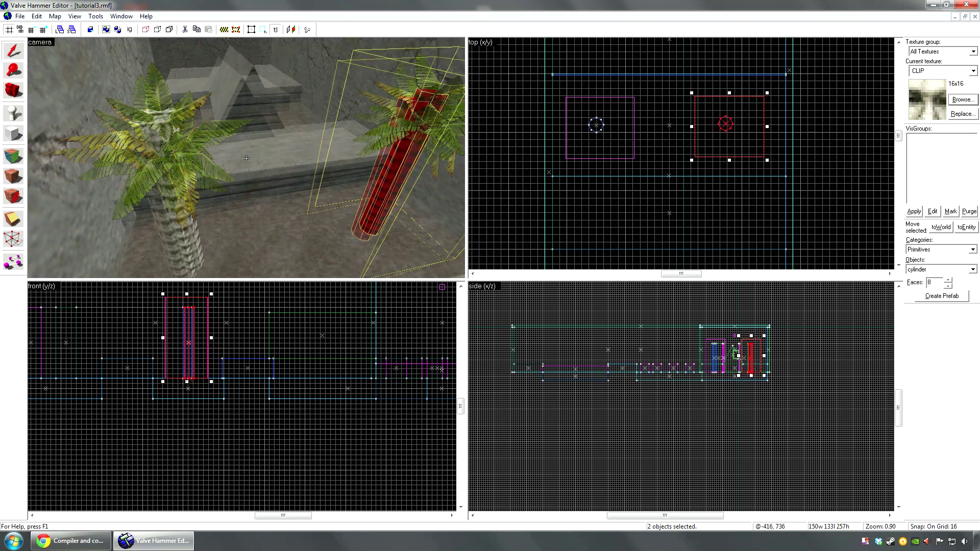
pyautogui.press('w')
pyautogui.press('d')
pyautogui.press('z')
pyautogui.keyDown('ctrl'); pyautogui.click(249, 159); pyautogui.keyUp('ctrl')
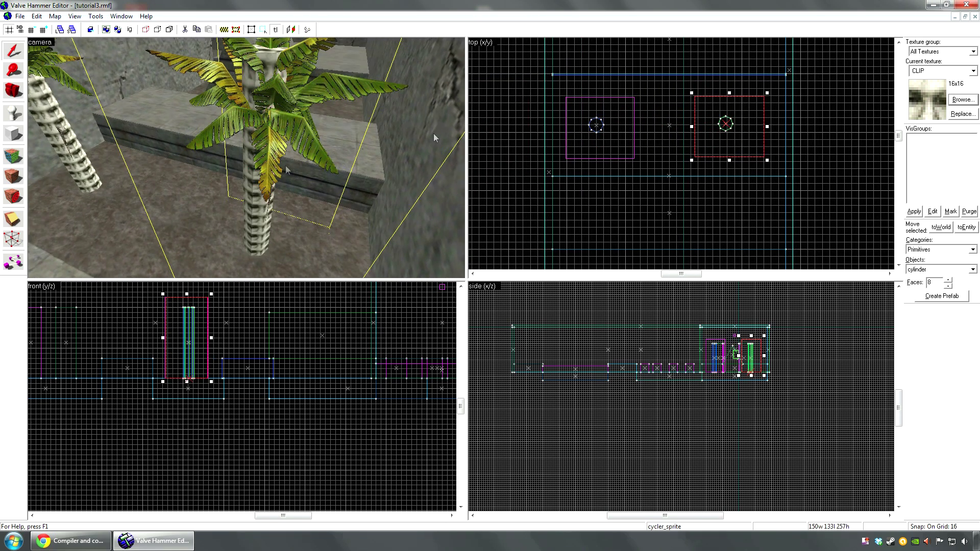
# - Select only the cylinder around the copied palm's trunk and choose CRETE1_WALL01 as the current texture
pyautogui.click(271, 61)
pyautogui.press('z')
pyautogui.press('w')
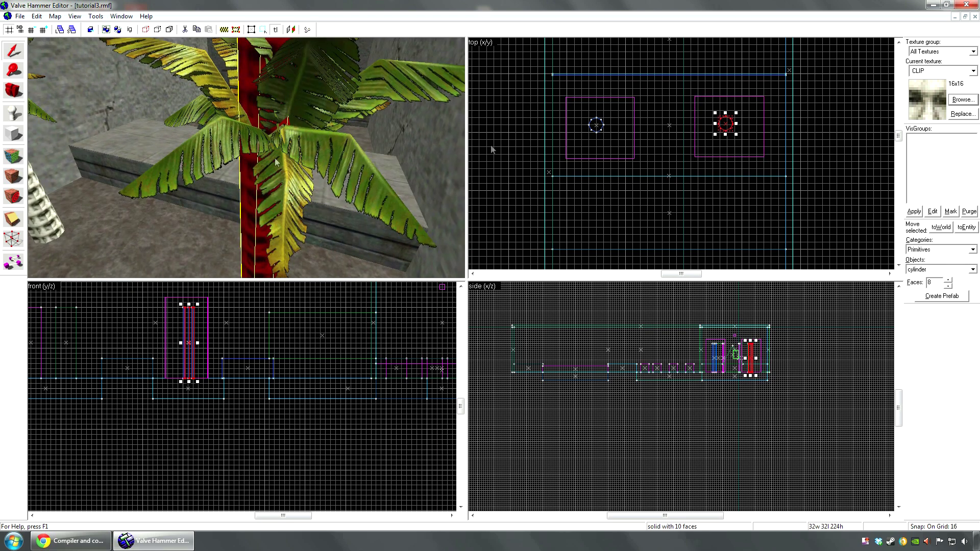
pyautogui.press('s')
pyautogui.press('z')
pyautogui.click(962, 99)
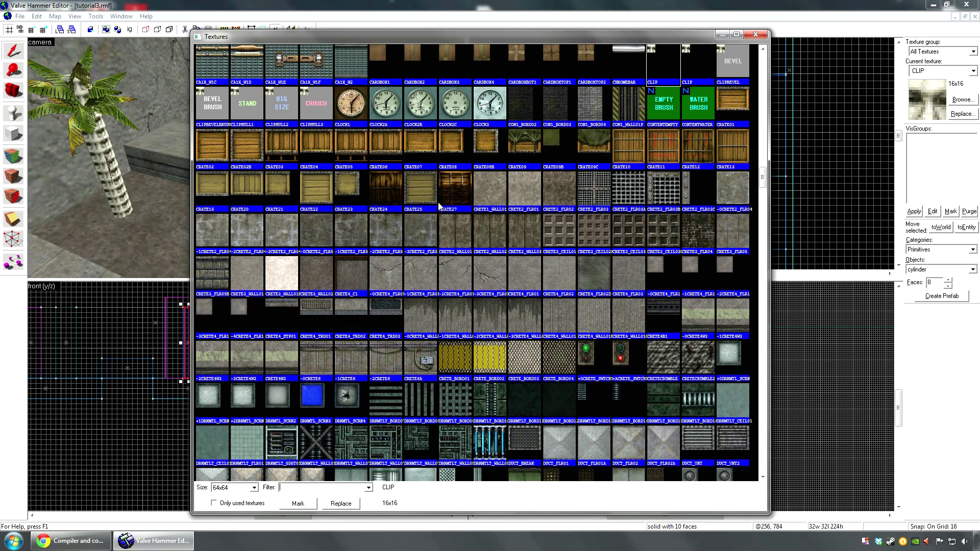
pyautogui.doubleClick(497, 193)
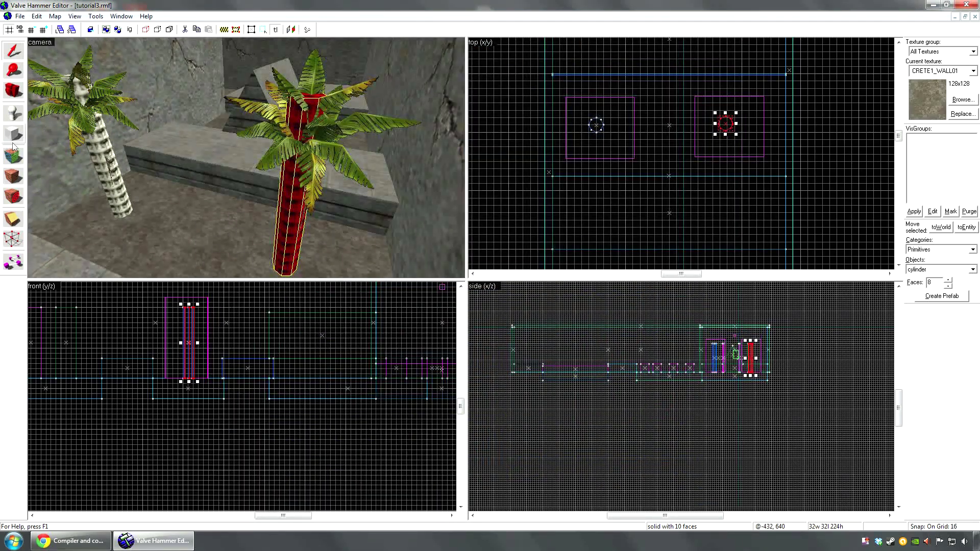
# - Apply the CRETE1_WALL01 texture to the copied palm's cylinder and inspect it in the 3D view
pyautogui.click(13, 176)
pyautogui.click(215, 164)
pyautogui.press('z')
pyautogui.press('z')
pyautogui.click(271, 170)
pyautogui.click(290, 45)
pyautogui.press('z')
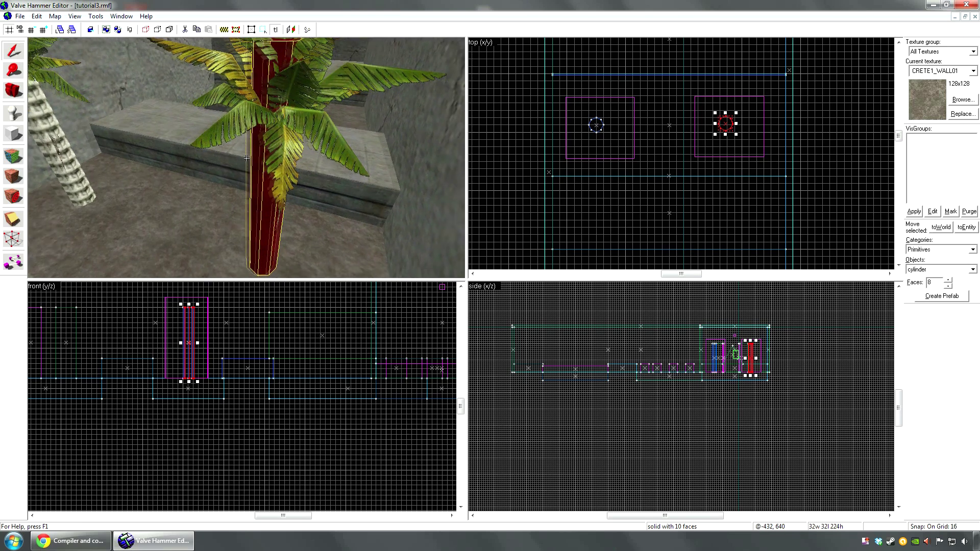
pyautogui.scroll(-3, 246, 159)
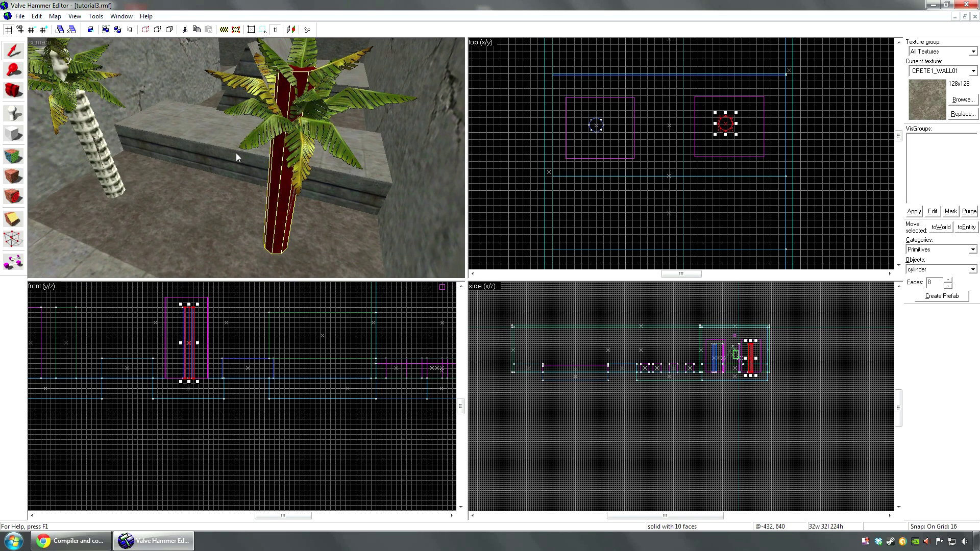
# - Tie the concrete-textured cylinder to a func_wall entity and set its Render Mode to Additive
pyautogui.hotkey('ctrl', 't')
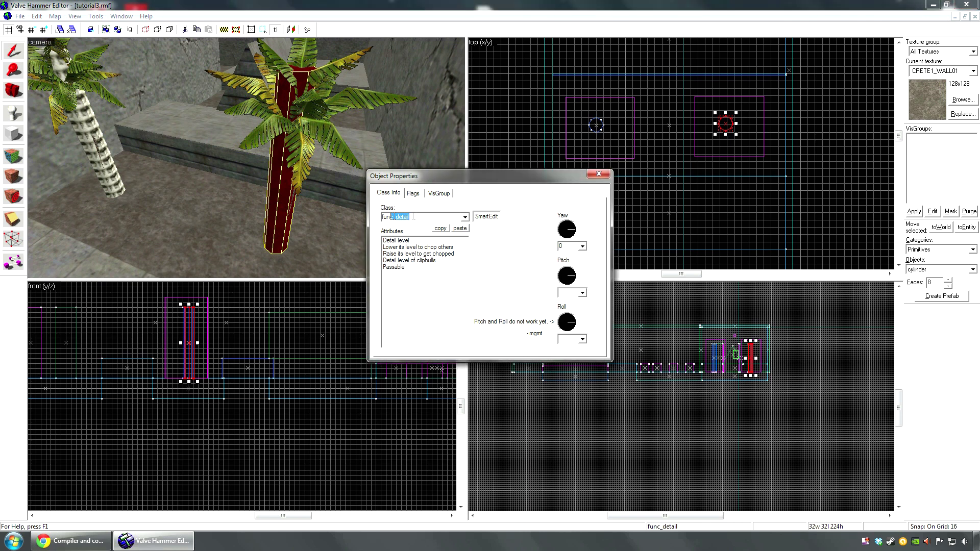
pyautogui.write('c_wall')
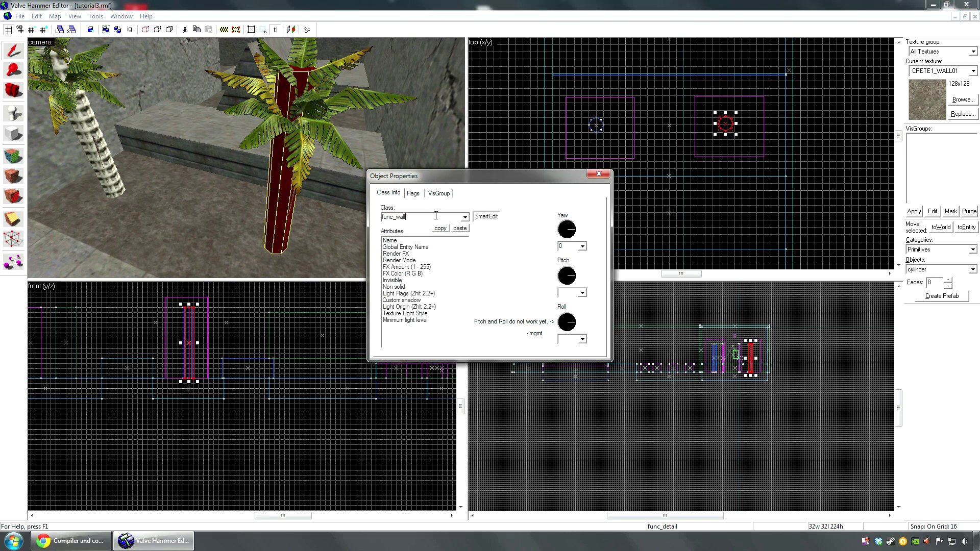
pyautogui.click(410, 261)
pyautogui.click(534, 242)
pyautogui.click(500, 284)
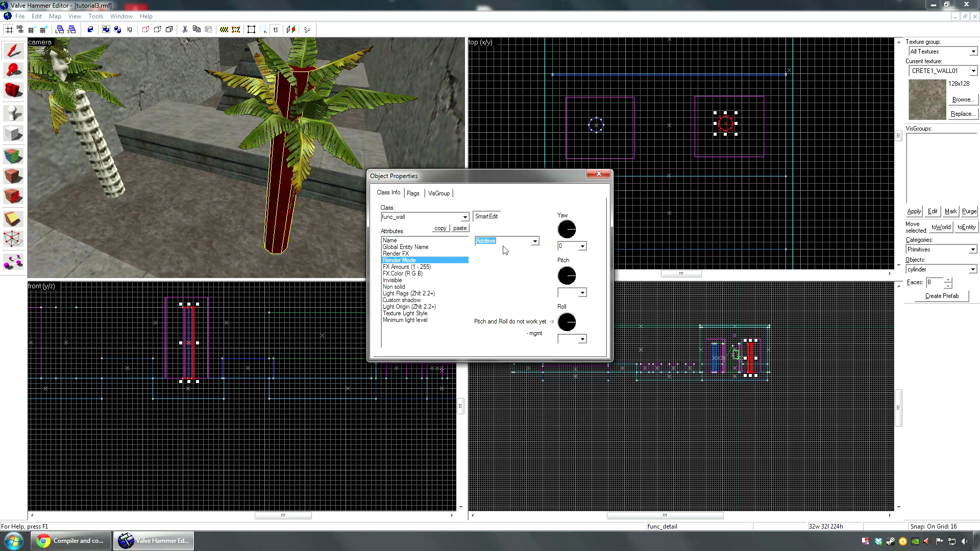
# - Set the func_wall's FX Amount to 0 alongside the Additive render mode
pyautogui.click(422, 267)
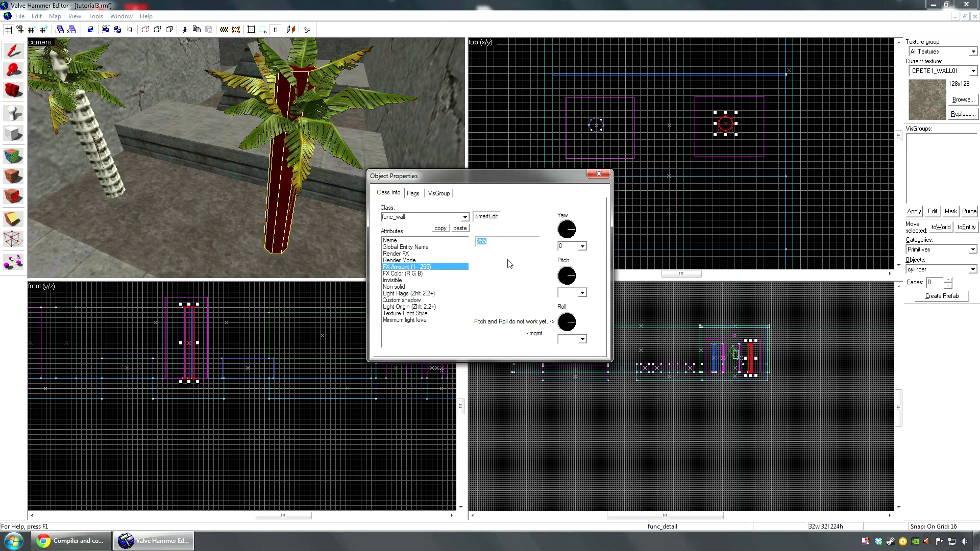
pyautogui.click(412, 260)
pyautogui.click(413, 266)
pyautogui.click(413, 260)
pyautogui.click(413, 265)
pyautogui.click(414, 260)
pyautogui.click(417, 267)
# - Set the func_wall's Light Flags to Opaque (Blocks Light) and recheck its Render Mode and FX Amount
pyautogui.click(422, 293)
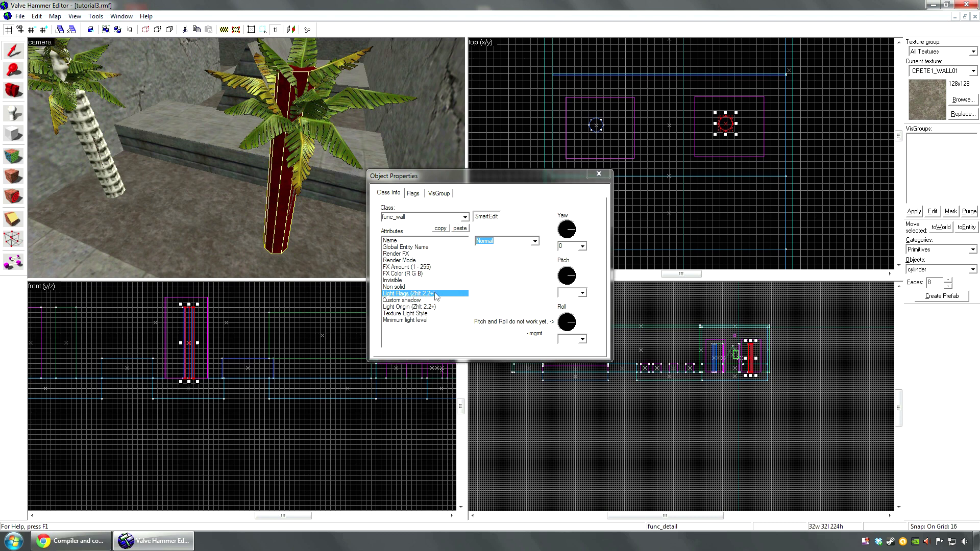
pyautogui.click(536, 241)
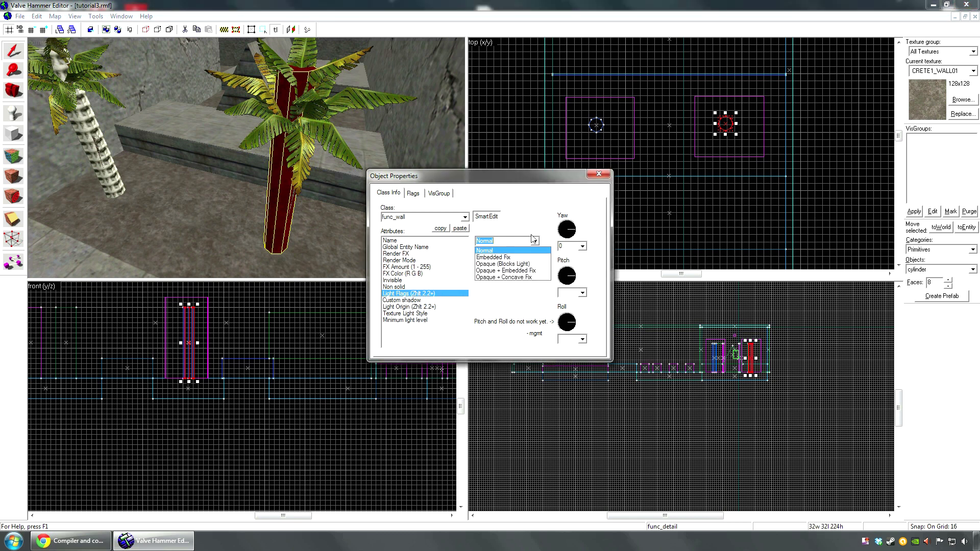
pyautogui.click(513, 267)
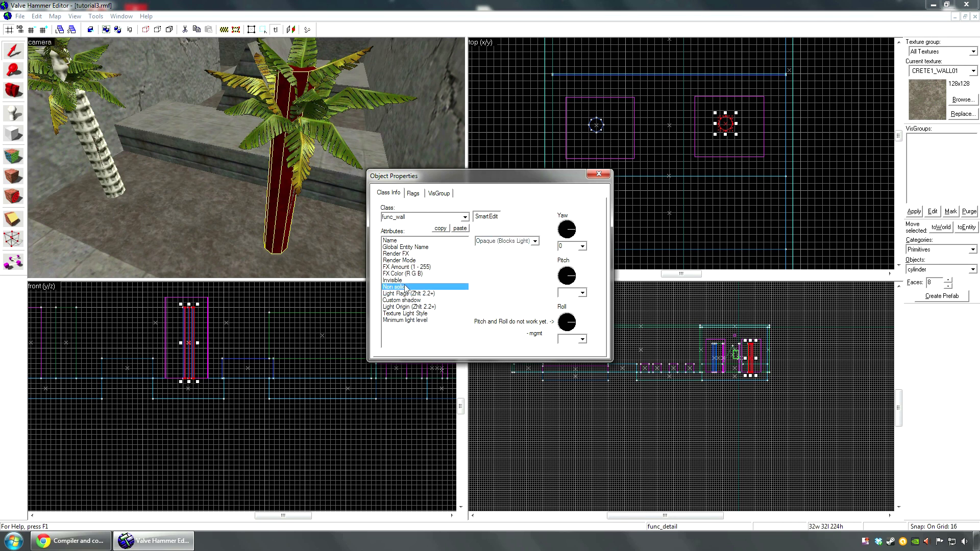
pyautogui.click(410, 267)
pyautogui.click(410, 262)
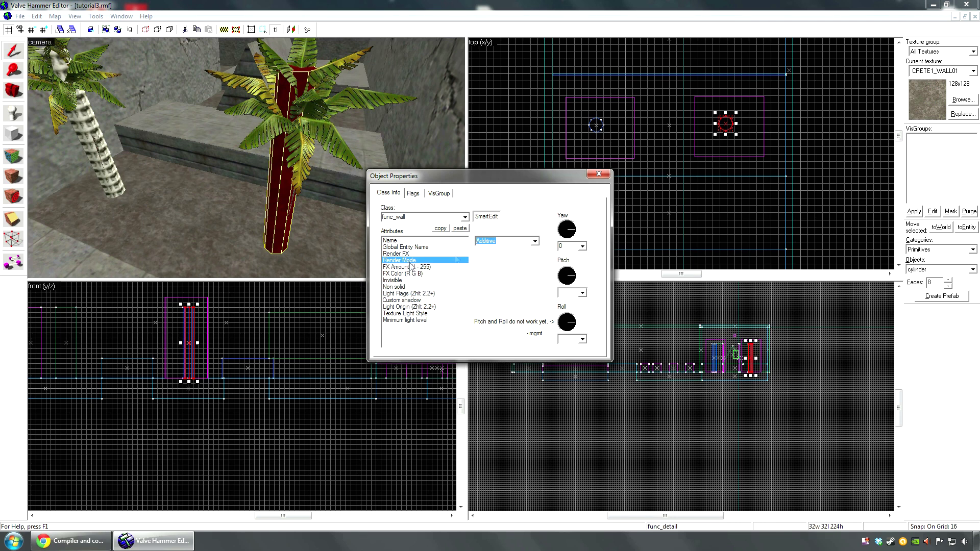
pyautogui.click(430, 268)
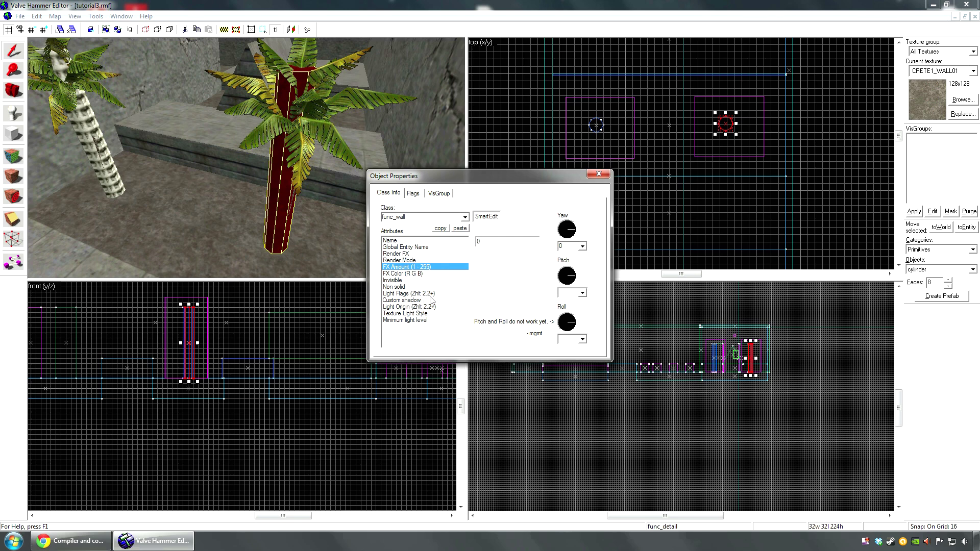
pyautogui.click(403, 294)
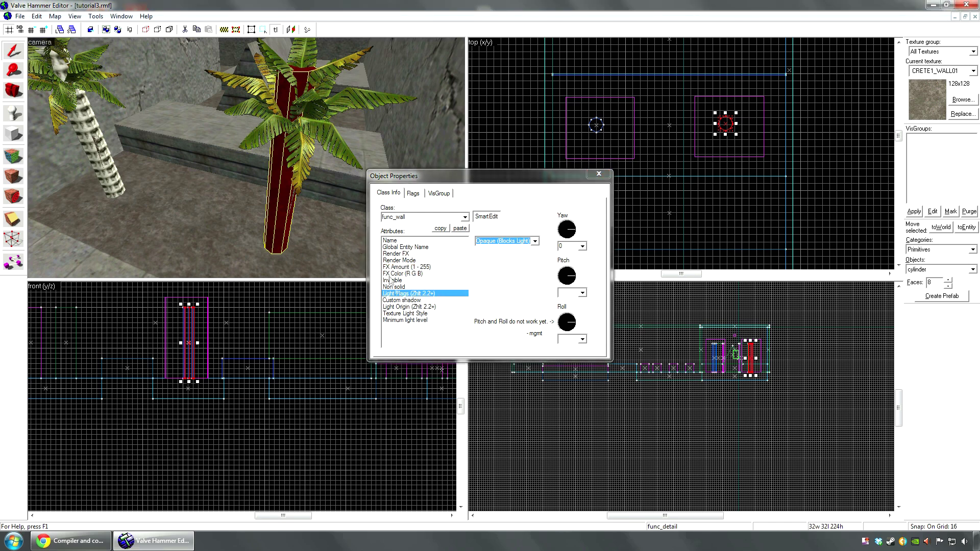
pyautogui.press('z')
pyautogui.press('s')
pyautogui.click(599, 174)
# - Bring the open tiled floor into the 3D view and activate the Entity tool for placing a cycler_sprite
pyautogui.press('Up')
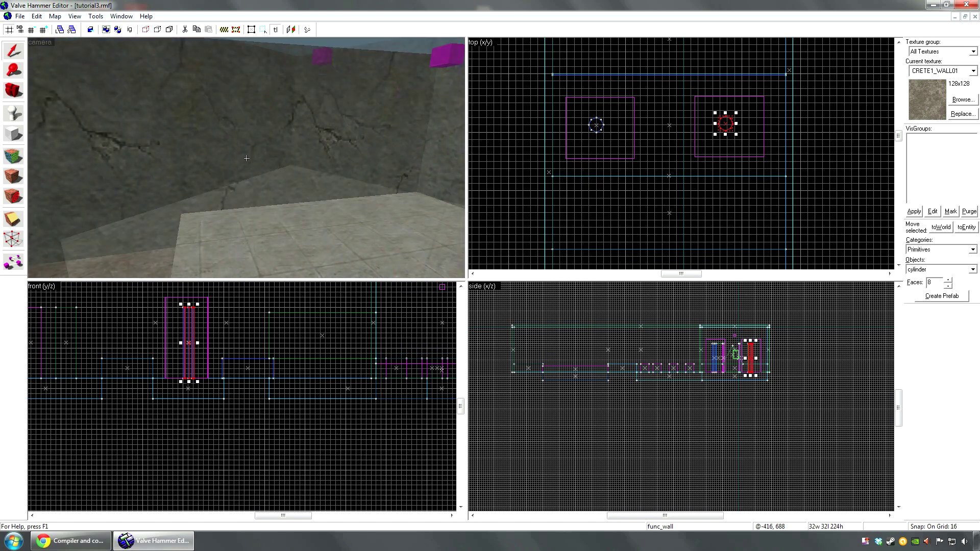
pyautogui.press('a')
pyautogui.press('z')
pyautogui.click(14, 113)
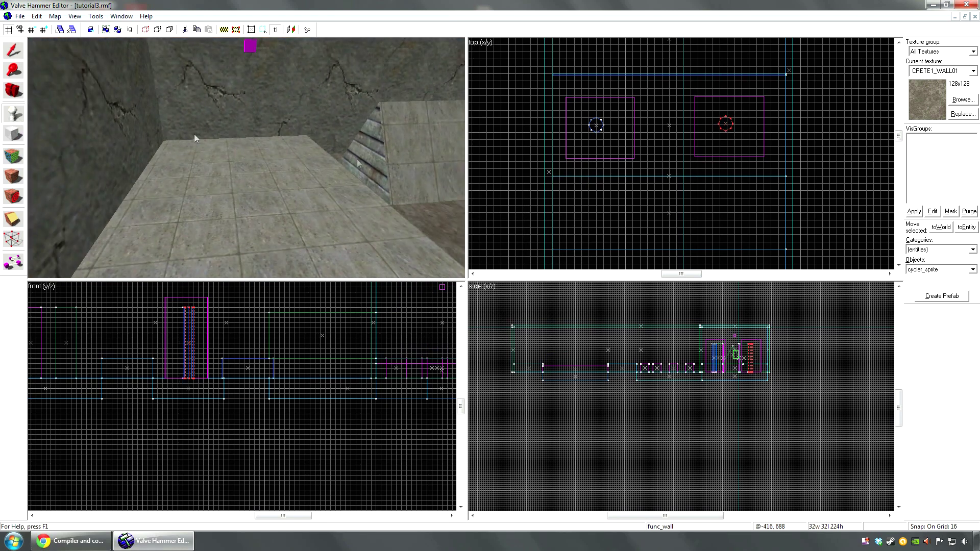